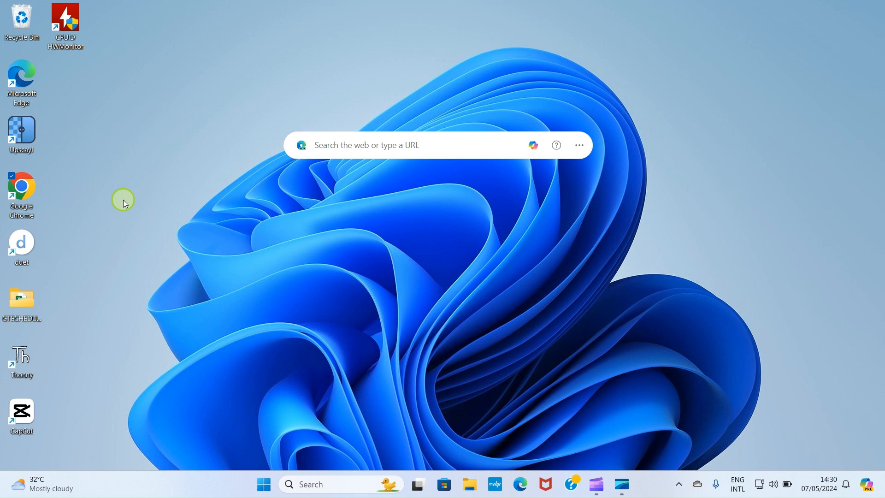
Launch Chrome and go to the Canva home page at canva.com
double_click(25, 187)
type("canva.com")
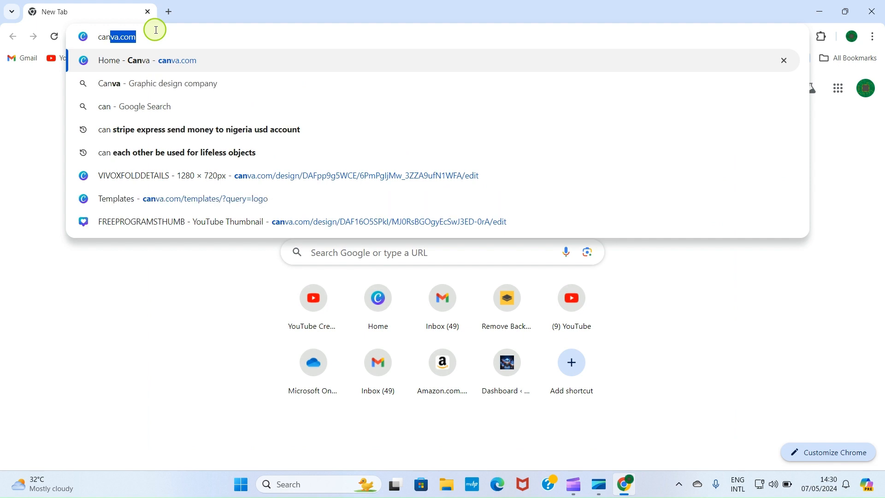
key("Right")
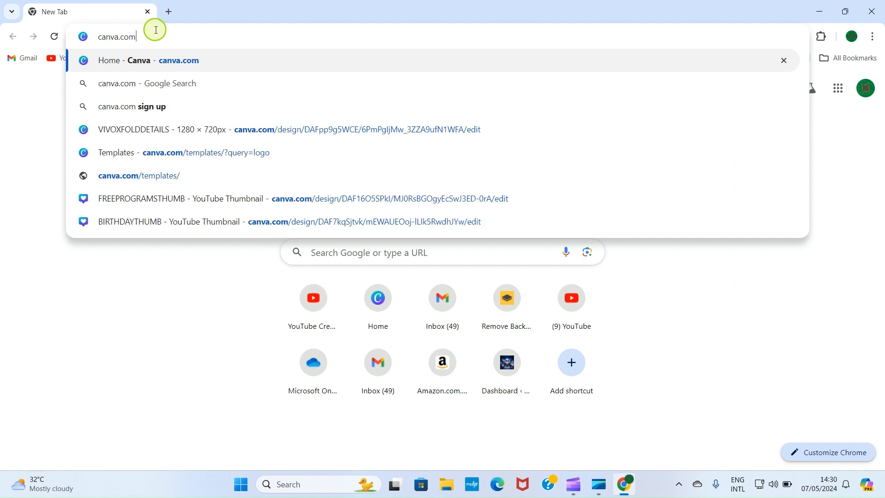
left_click(179, 65)
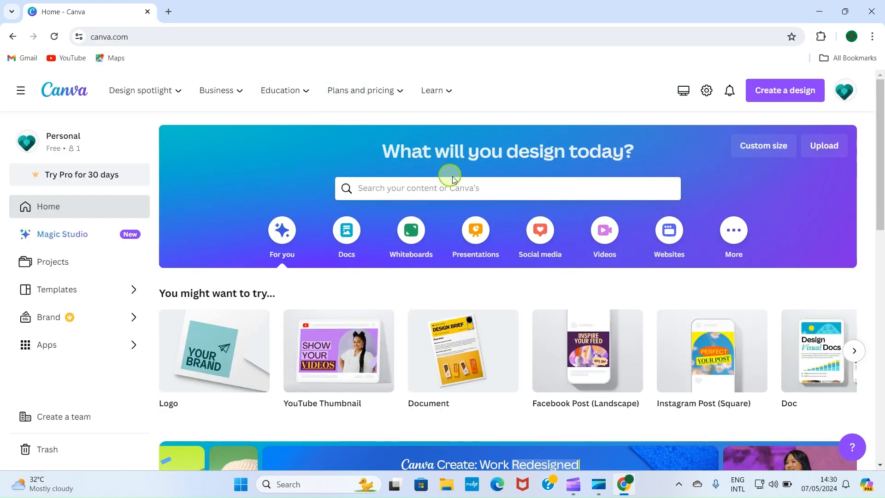
Search Canva's templates for 'email signature'
left_click(371, 188)
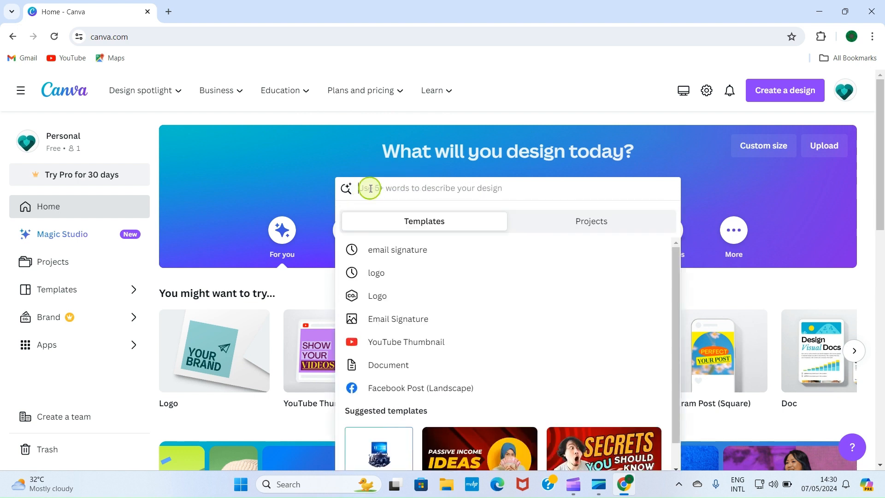
type("em")
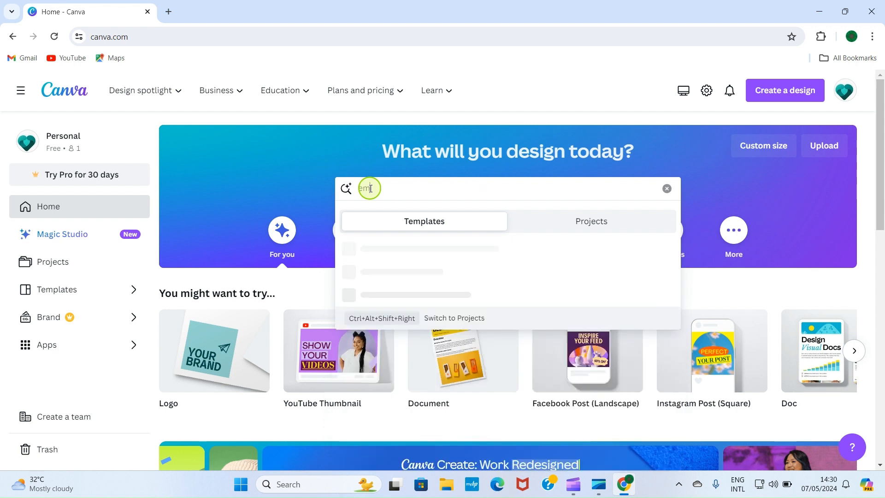
type("ail signature")
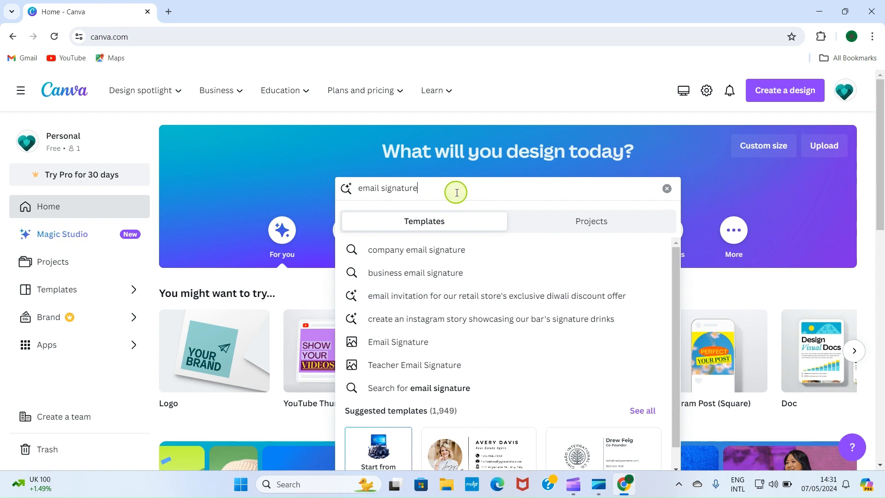
key("Return")
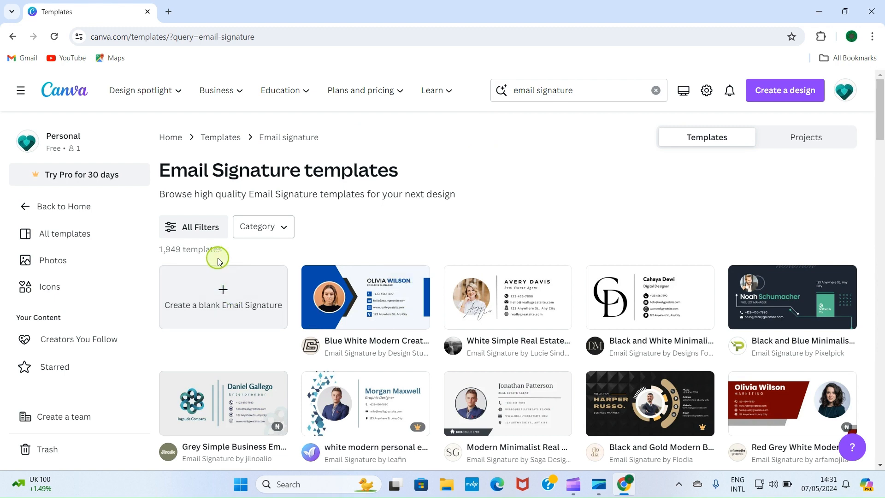
Browse the results and preview the Blue White Modern Creative Manager Email Signature template
scroll(304, 283, "down", 3)
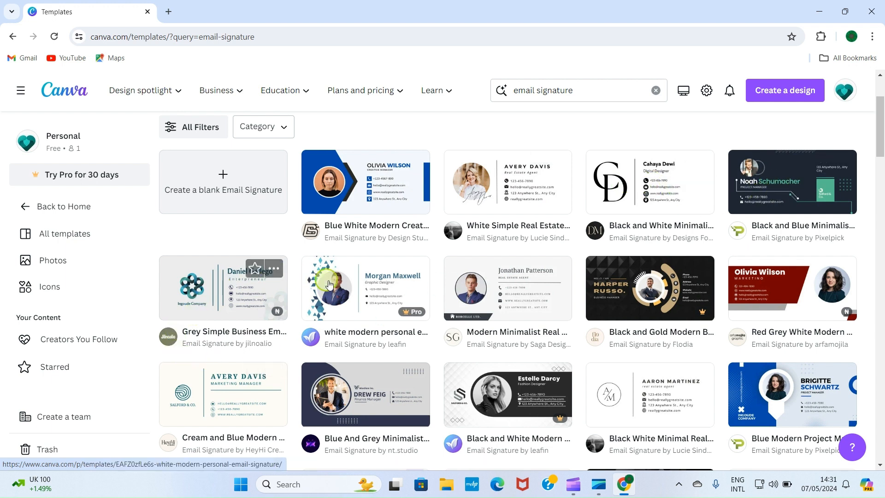
mouse_move(406, 313)
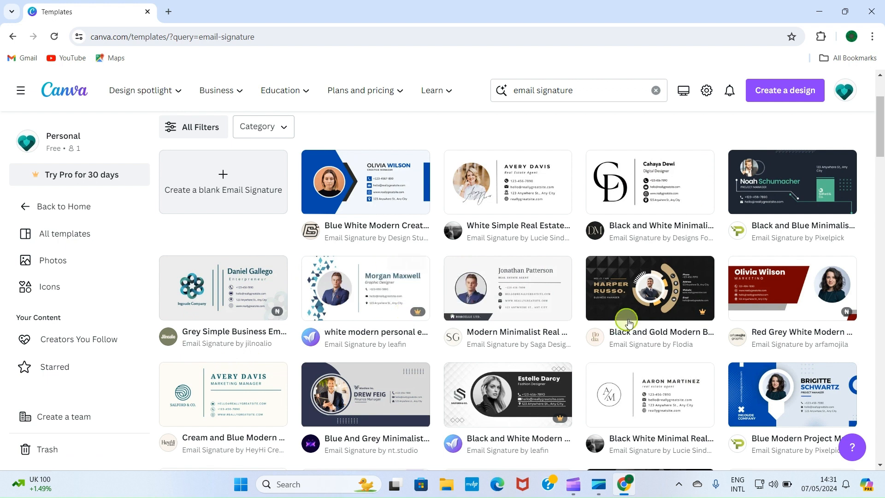
mouse_move(697, 312)
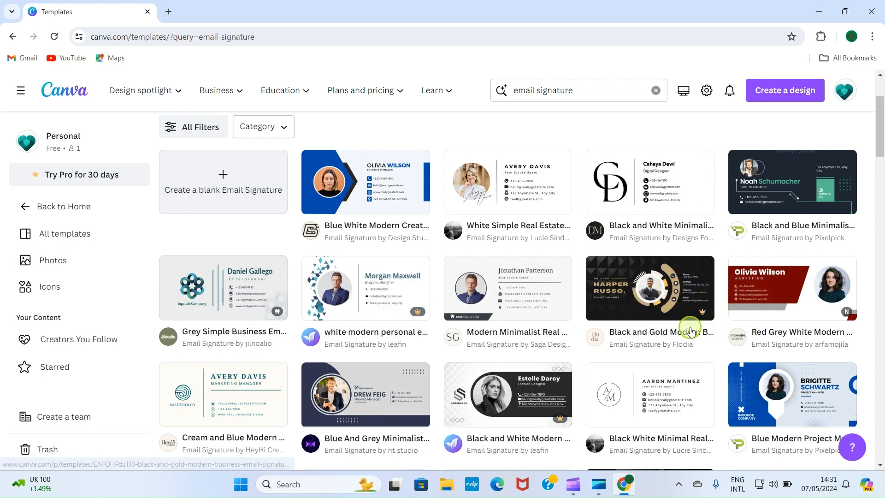
scroll(681, 330, "down", 1)
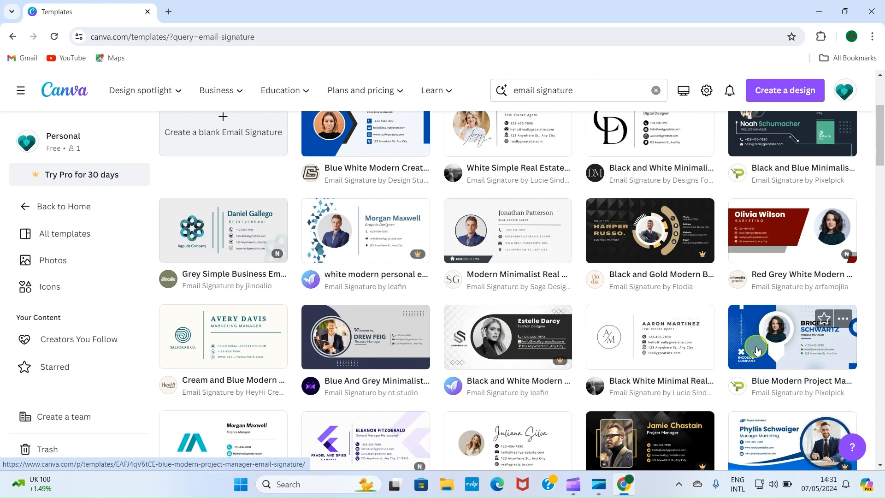
scroll(540, 261, "up", 2)
scroll(540, 261, "up", 2)
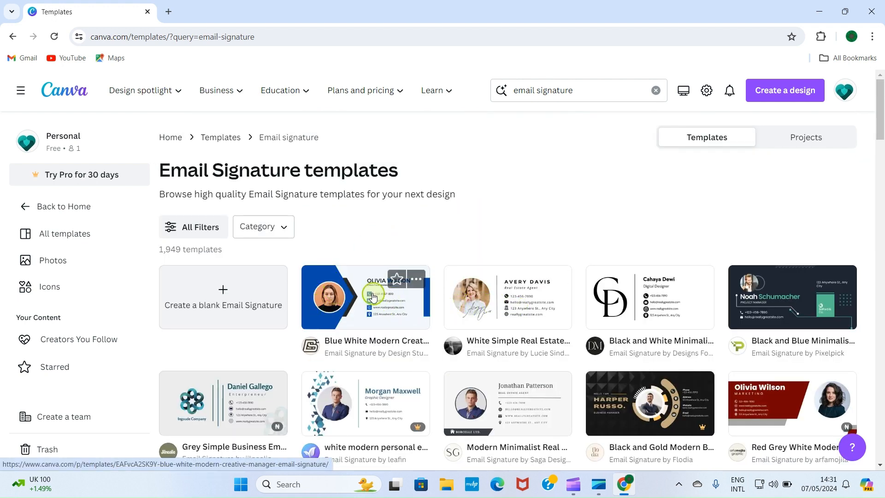
left_click(352, 302)
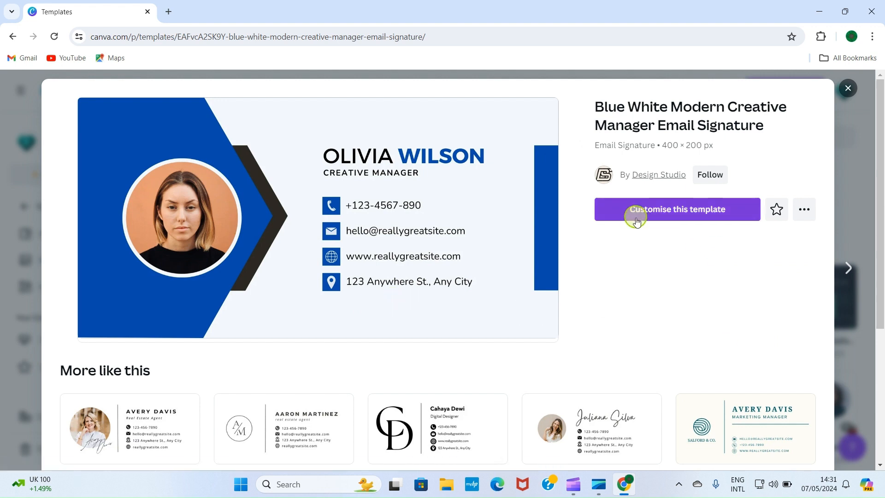
Customise the Blue White Modern template to open it as an editable design
left_click(673, 215)
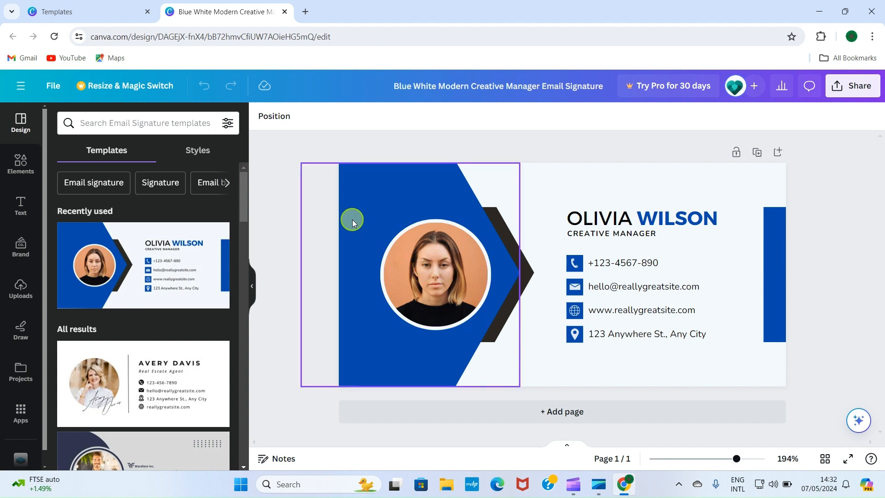
Review previously uploaded images, then start uploading a new image from the computer
left_click(18, 293)
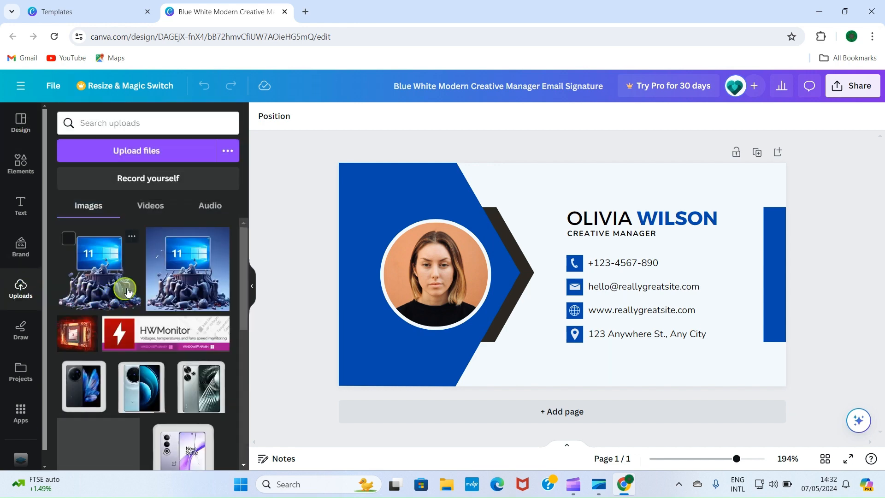
scroll(128, 291, "down", 5)
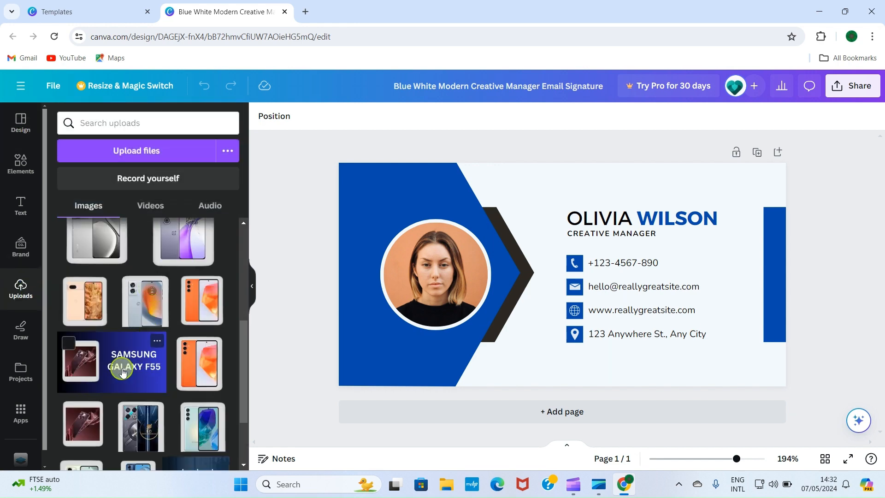
scroll(121, 368, "down", 2)
scroll(119, 355, "down", 4)
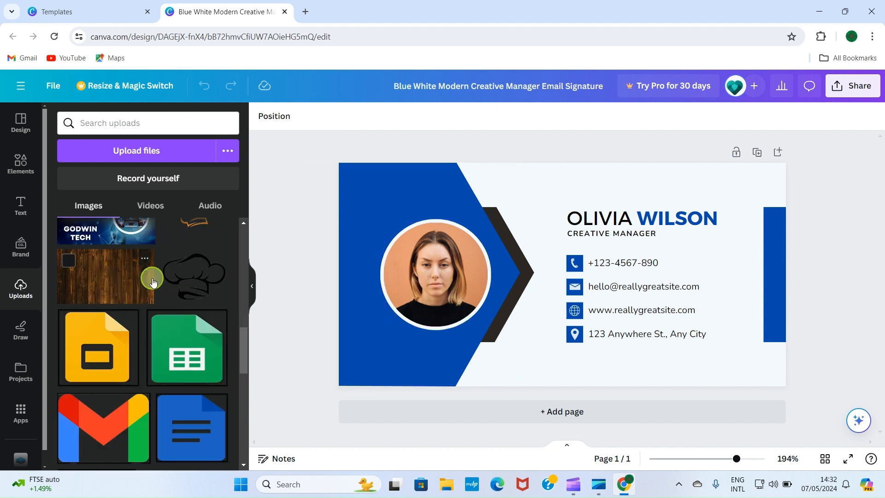
scroll(152, 279, "up", 10)
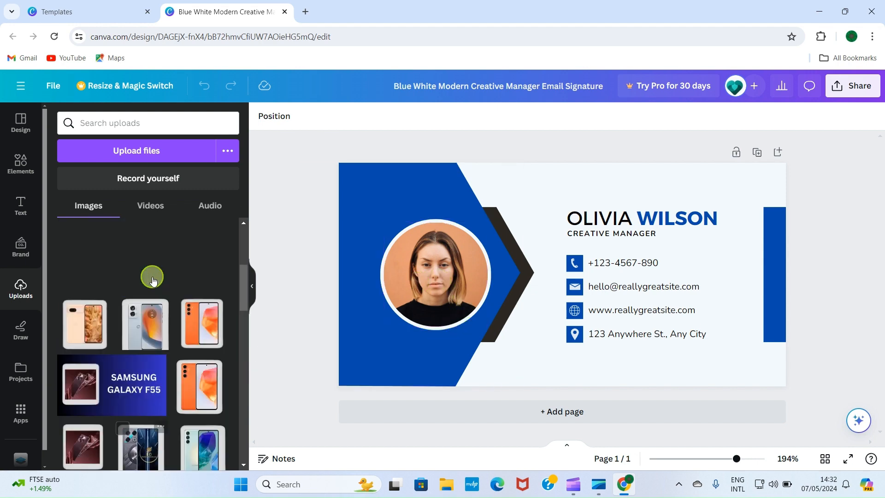
left_click(137, 150)
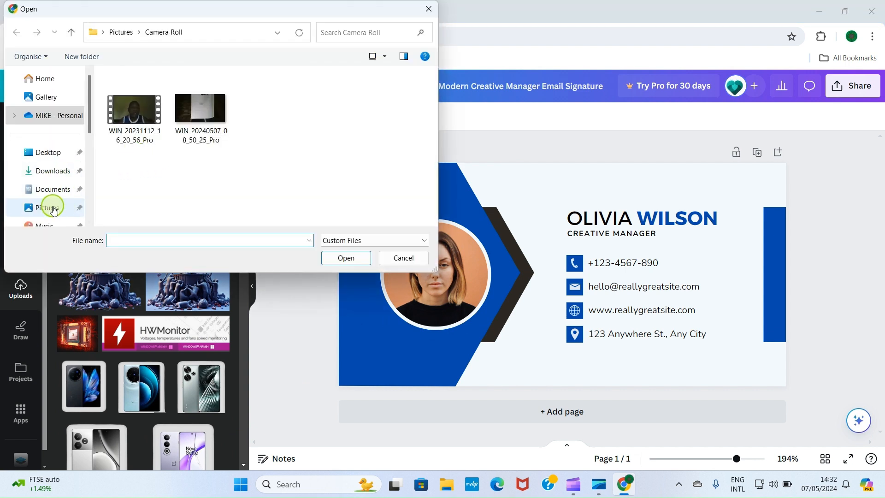
Upload the PNG portrait photo from Pictures > MY PICTURES
left_click(53, 209)
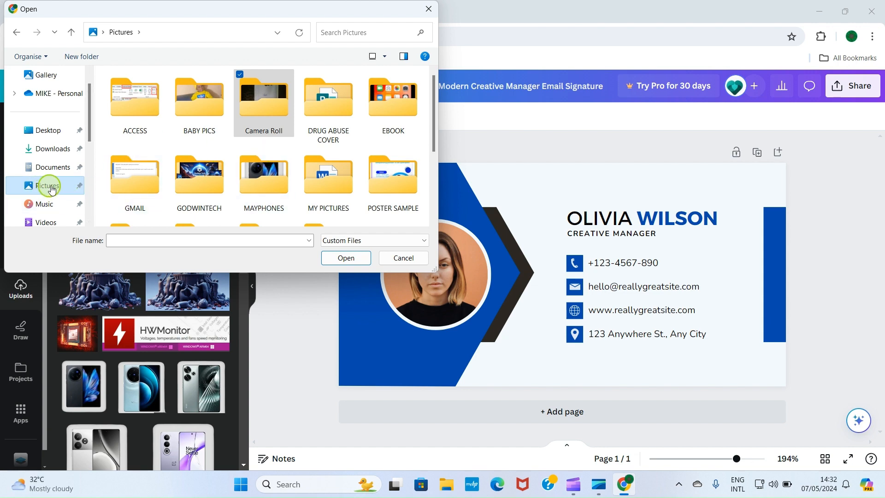
scroll(277, 158, "down", 2)
scroll(267, 150, "up", 2)
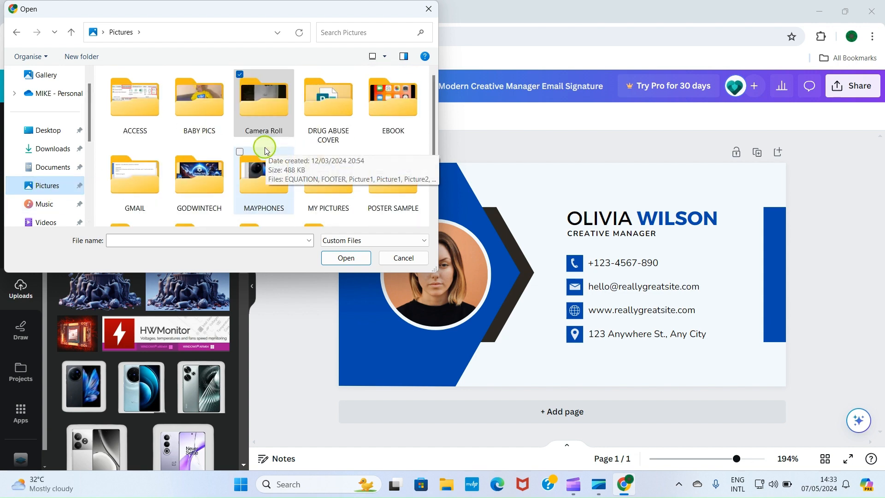
double_click(332, 184)
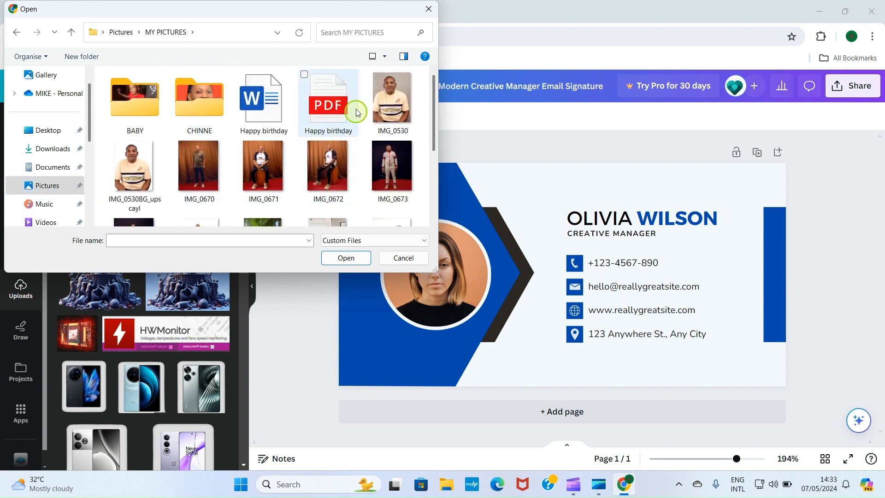
double_click(128, 178)
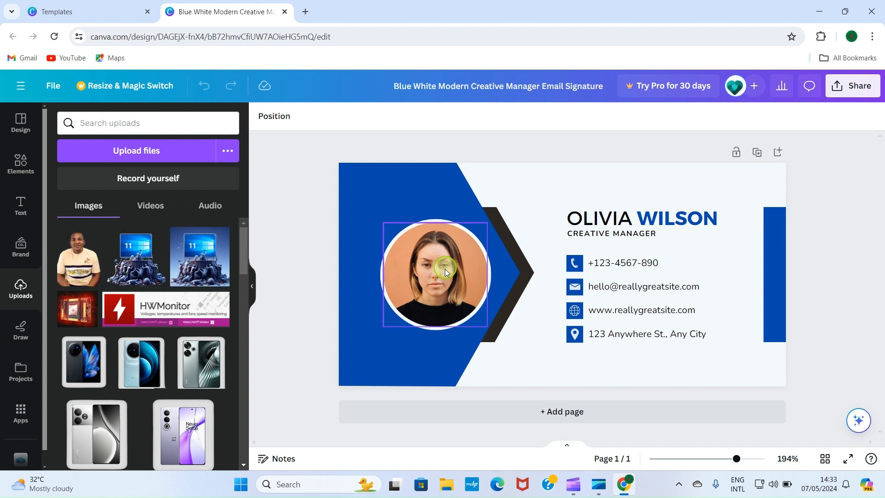
Drag the uploaded photo onto the signature, then undo that placement
left_click_drag(73, 260, 80, 261)
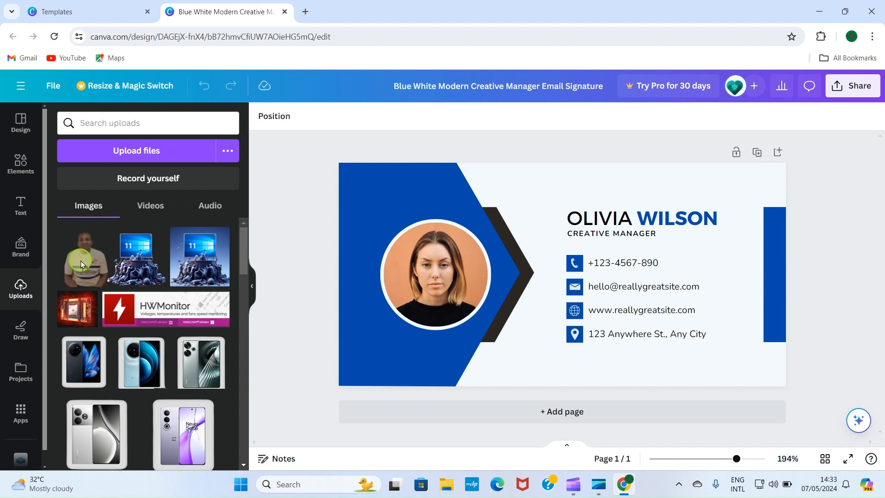
left_click_drag(80, 261, 407, 257)
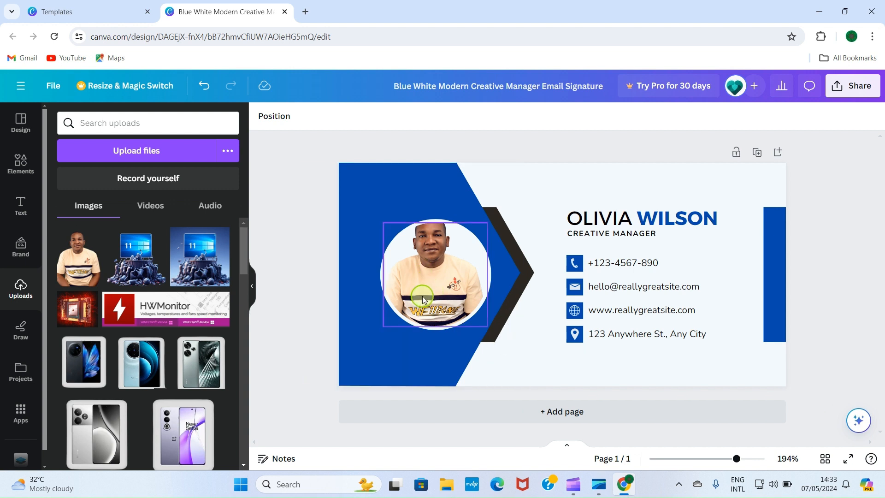
left_click(205, 85)
Add the man's photo, crop its top and bottom, and drop it into the circle frame
left_click(78, 266)
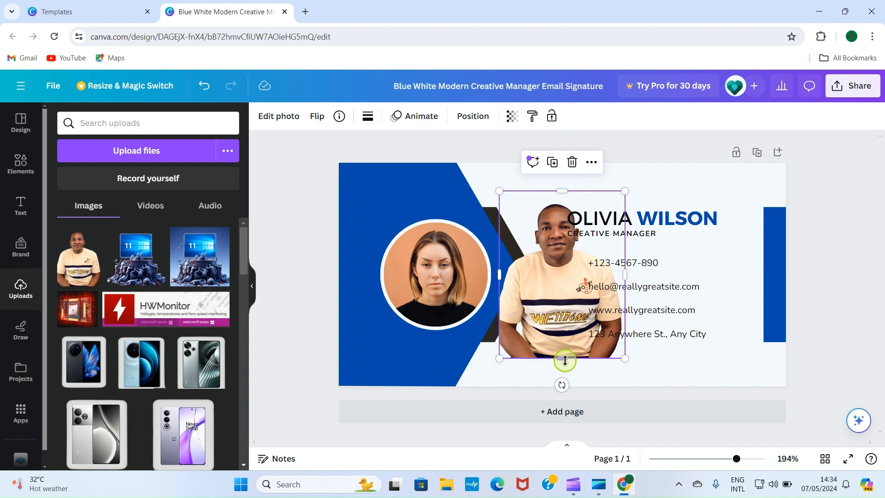
left_click_drag(565, 354, 566, 329)
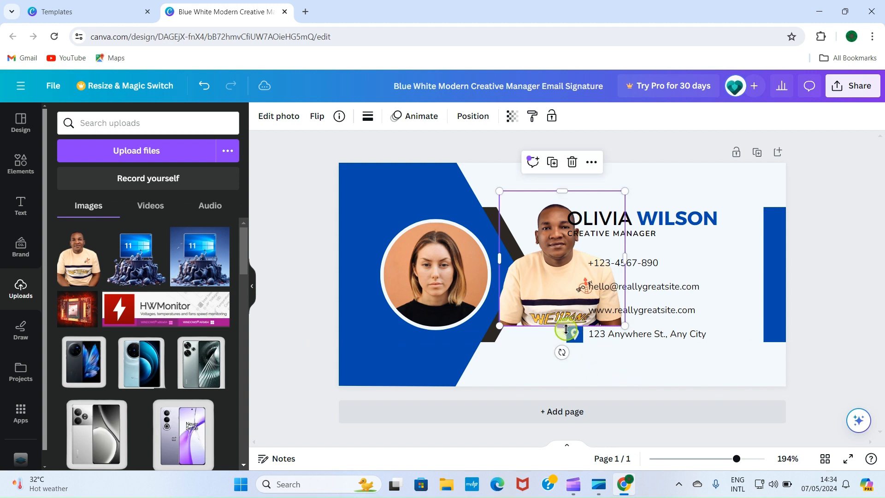
left_click(683, 249)
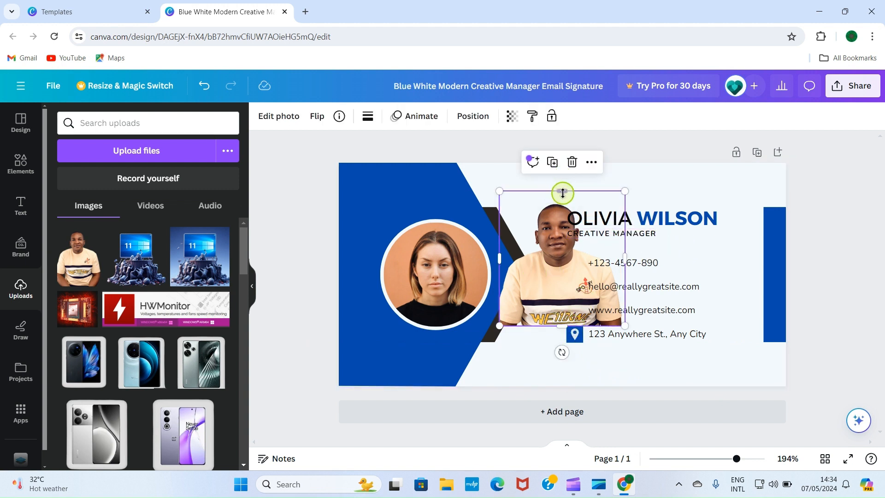
left_click_drag(559, 195, 558, 203)
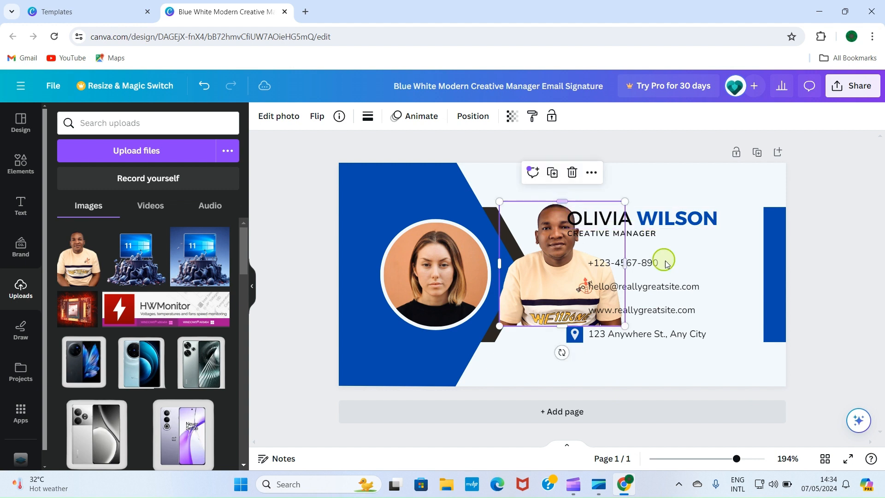
left_click(675, 290)
left_click(550, 265)
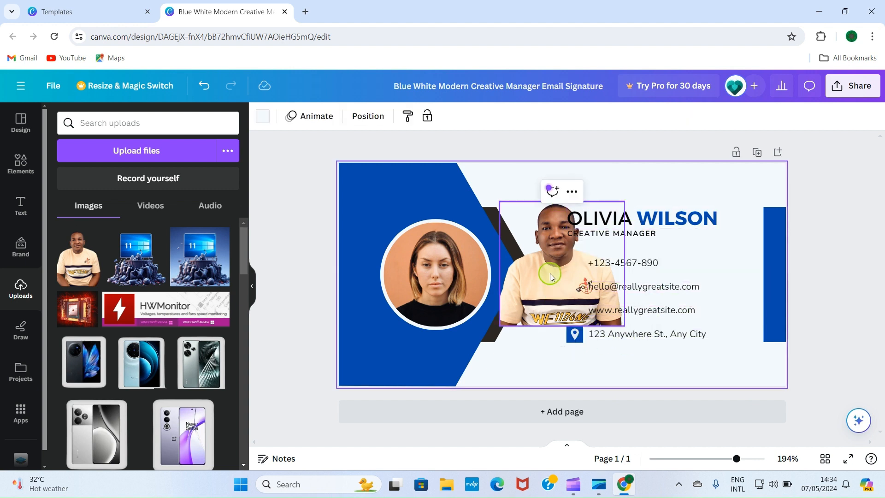
left_click_drag(556, 263, 454, 270)
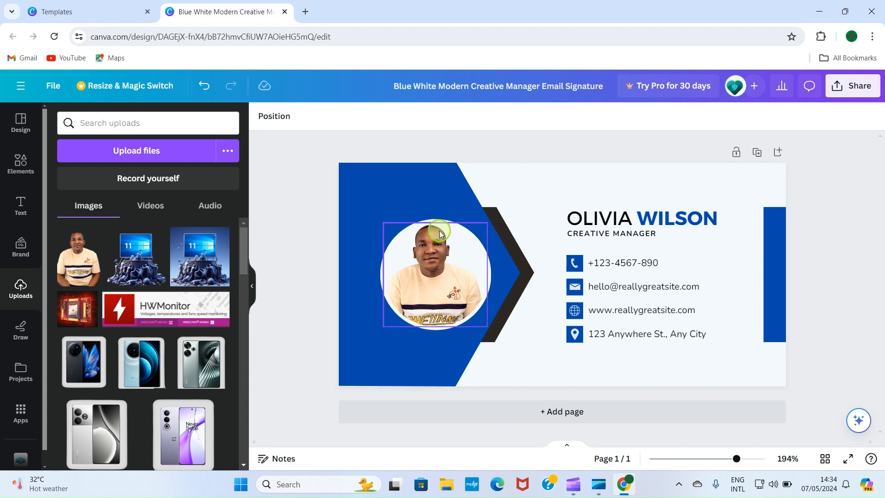
Replace the placeholder name with the owner's full name in capitals
left_click(660, 217)
left_click(659, 216)
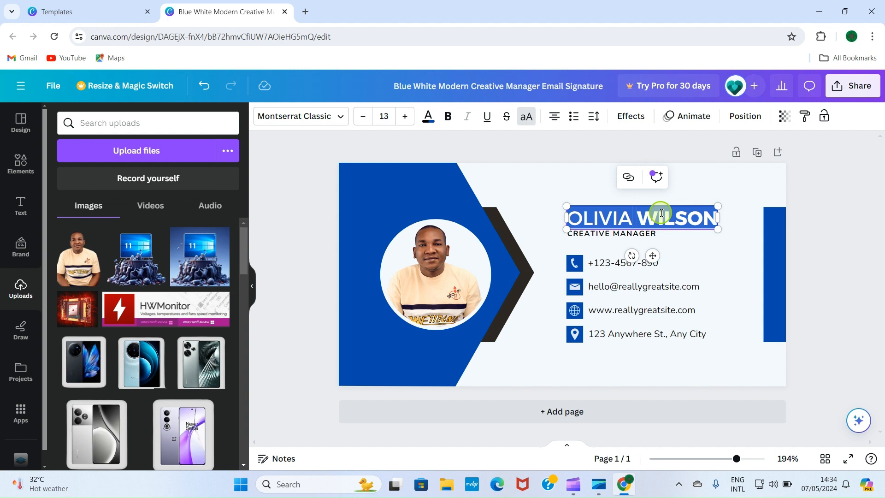
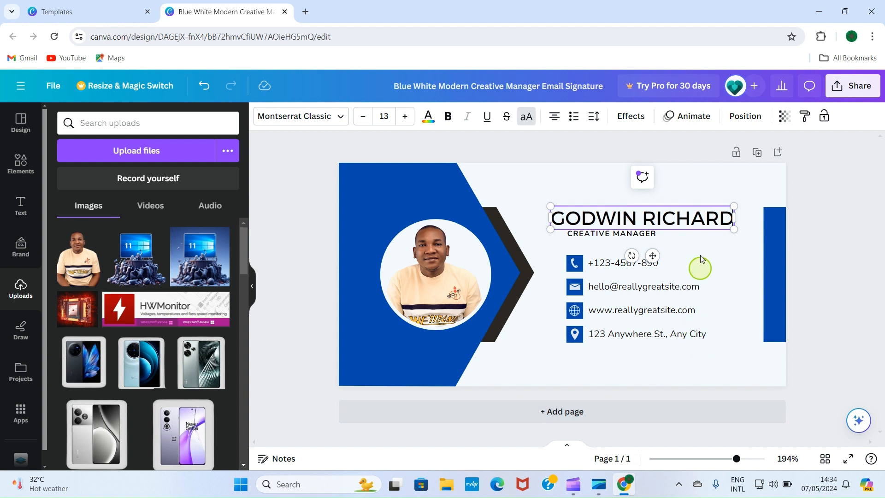
left_click(597, 234)
Change the job title from CREATIVE MANAGER to CEO and raise its font size to 9
left_click(597, 233)
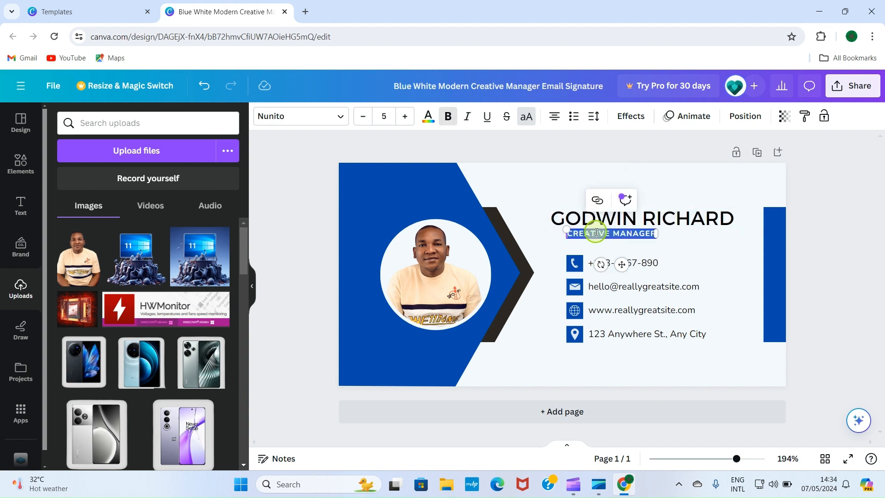
key("BackSpace")
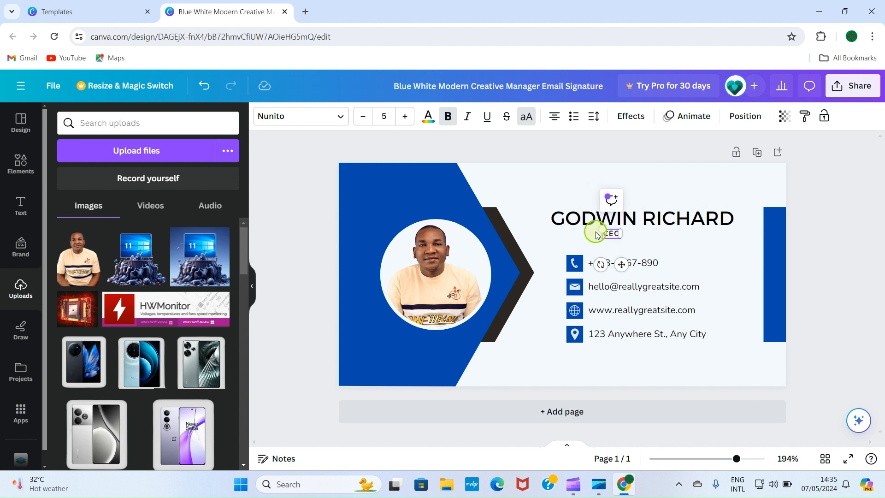
left_click(816, 253)
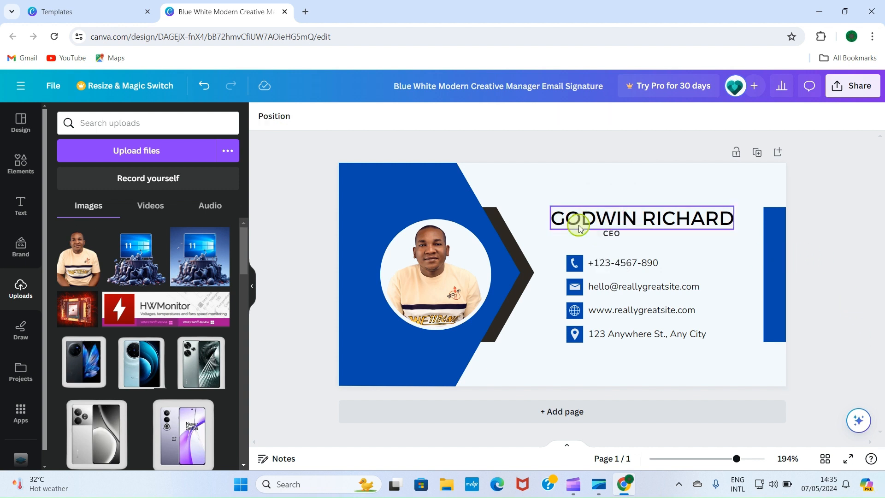
left_click(611, 234)
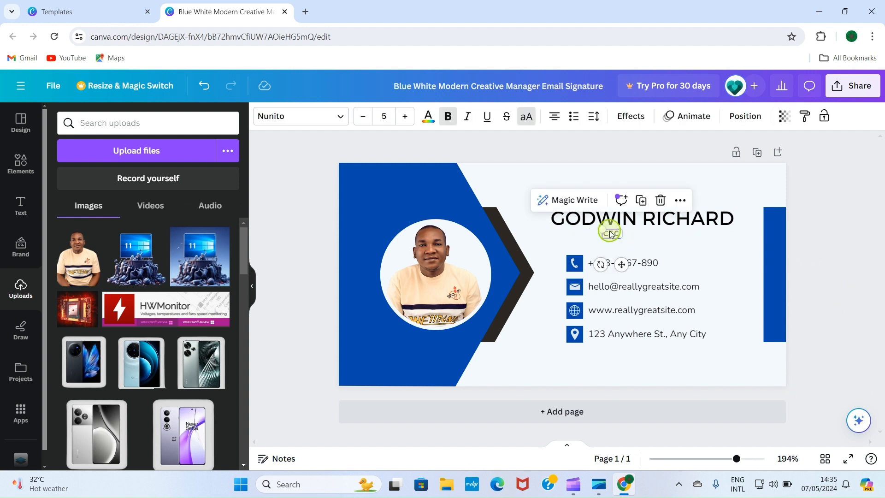
left_click(405, 117)
left_click(405, 117)
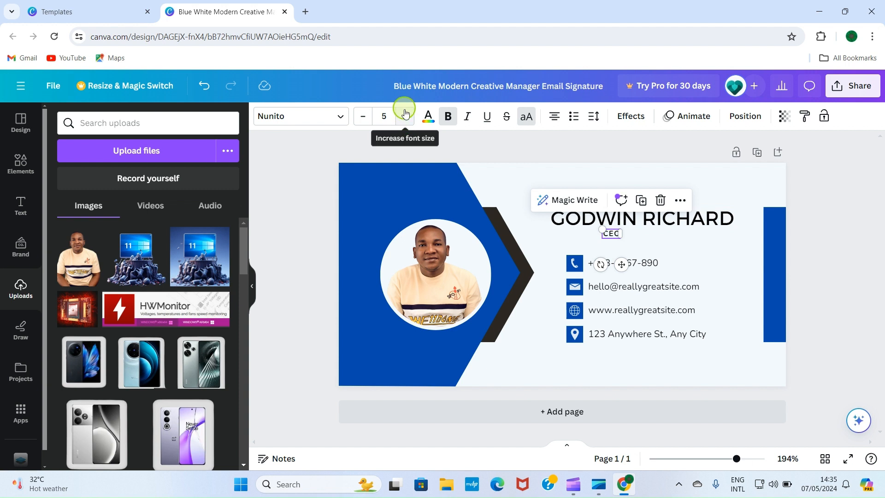
left_click(405, 117)
left_click(404, 116)
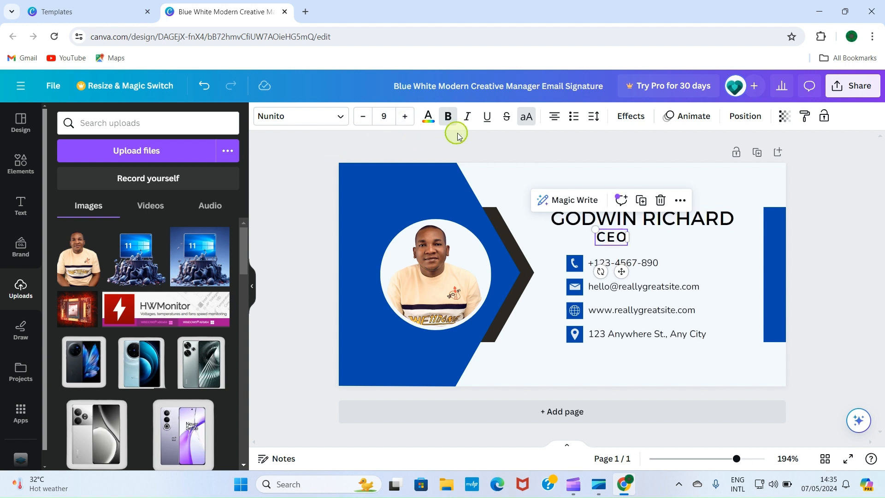
left_click(342, 118)
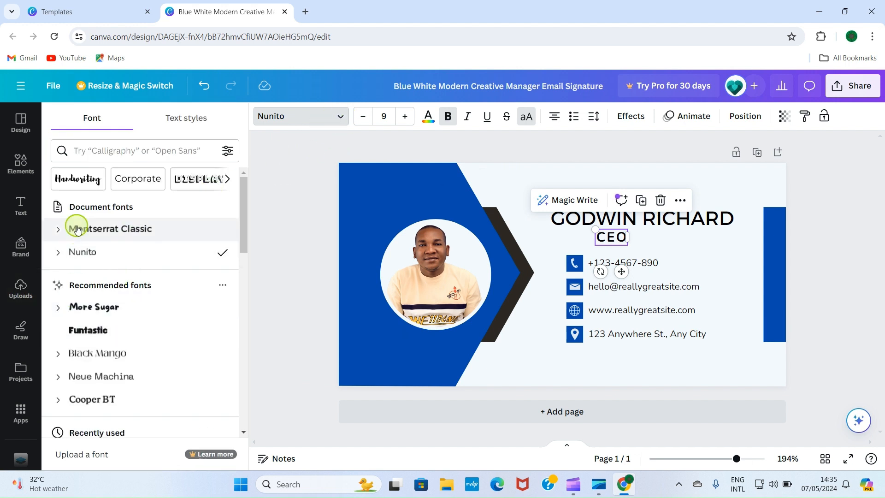
Set the CEO title in the Anton font at size 11, then deselect it
scroll(97, 320, "down", 4)
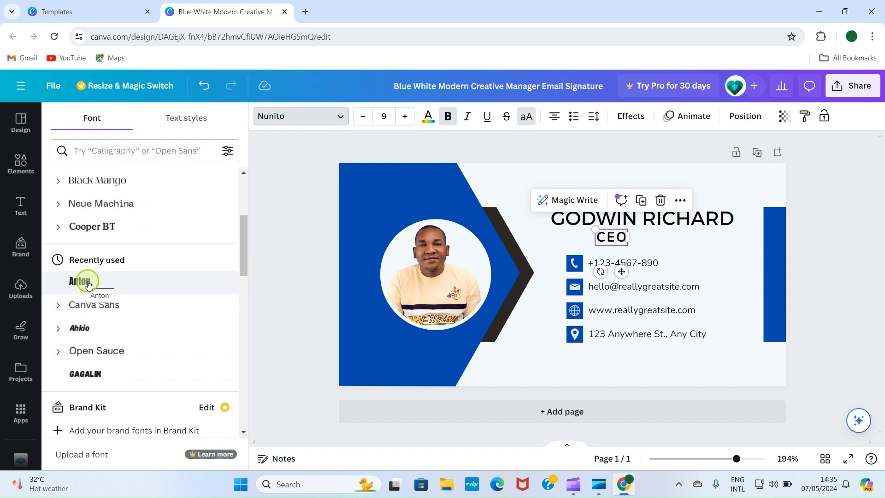
left_click(84, 283)
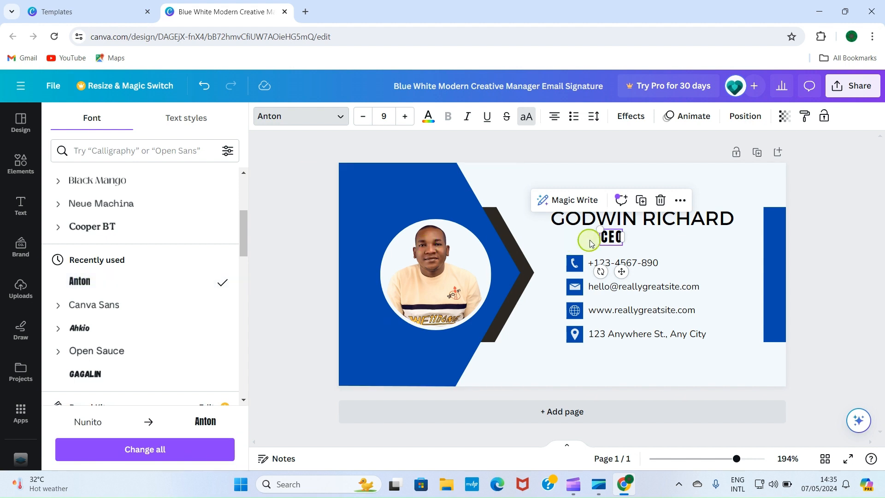
left_click(406, 118)
left_click(405, 118)
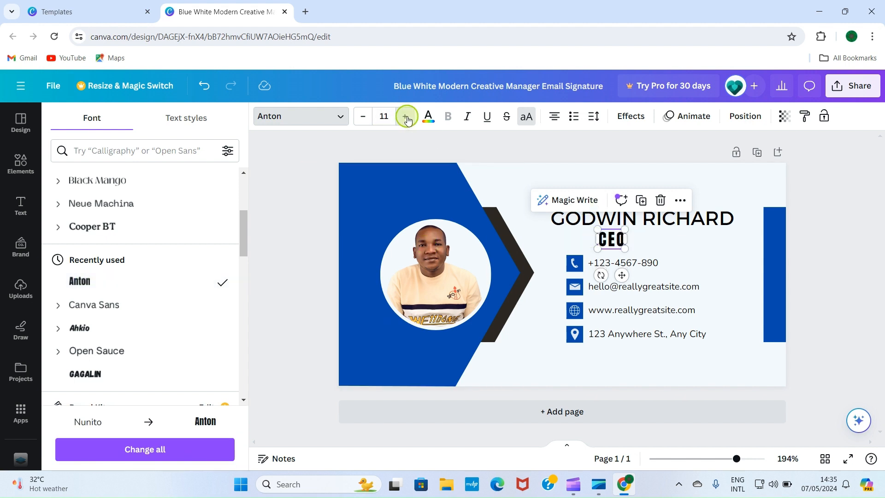
left_click(305, 212)
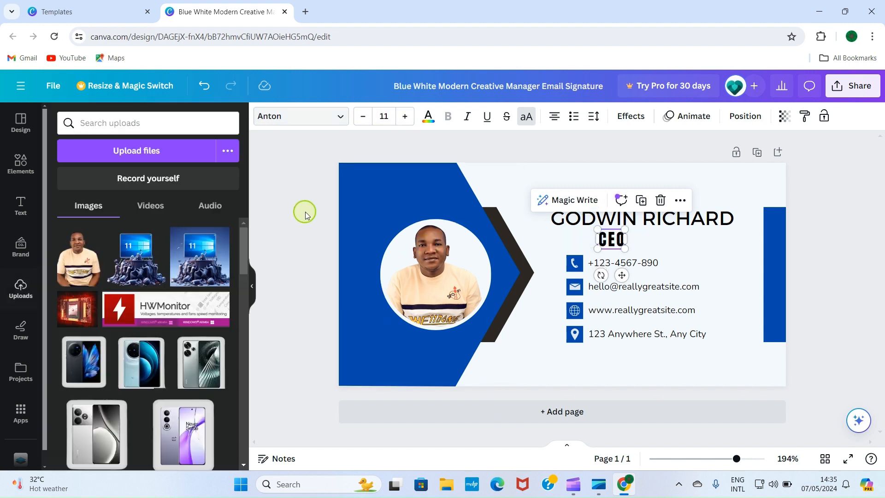
left_click(573, 151)
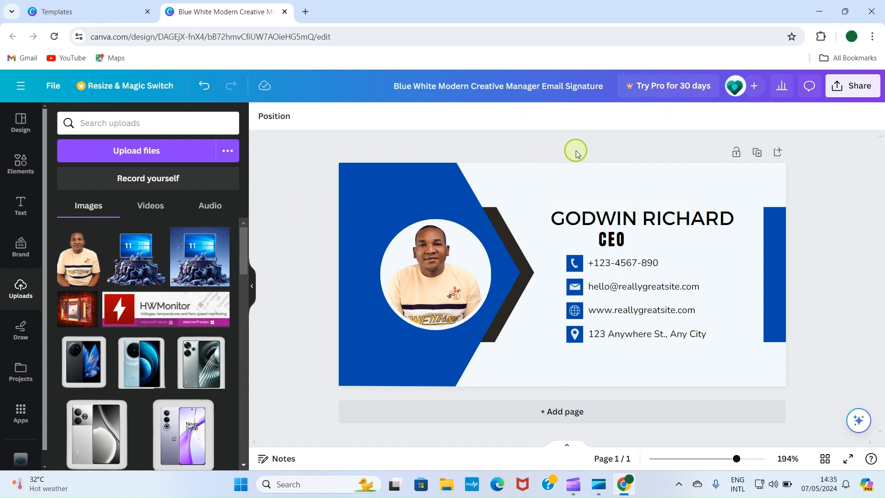
Edit the phone line, replacing the template's sample digits with the owner's own phone number
left_click(643, 264)
double_click(643, 263)
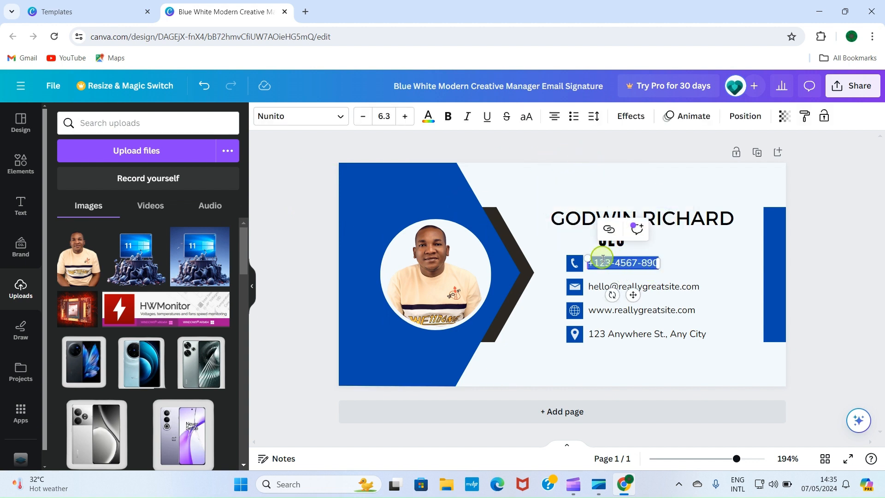
left_click(618, 261)
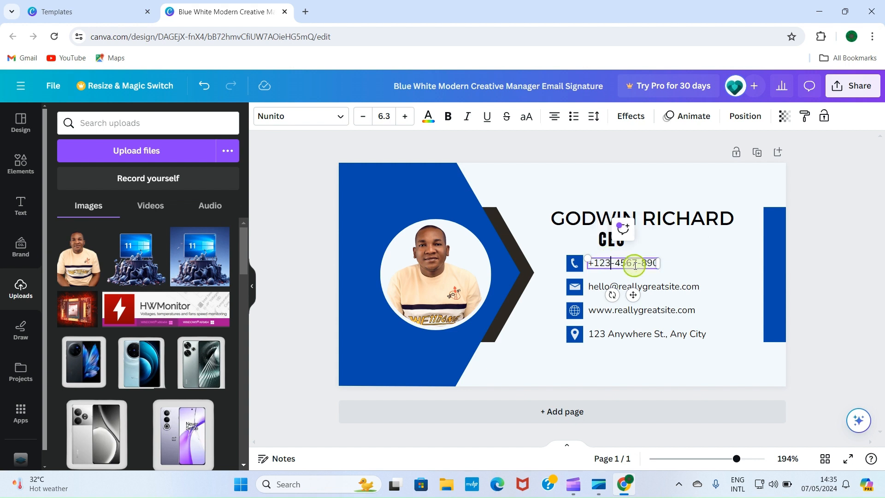
key("BackSpace")
key("BackSpace")
key("BackSpace")
key("BackSpace")
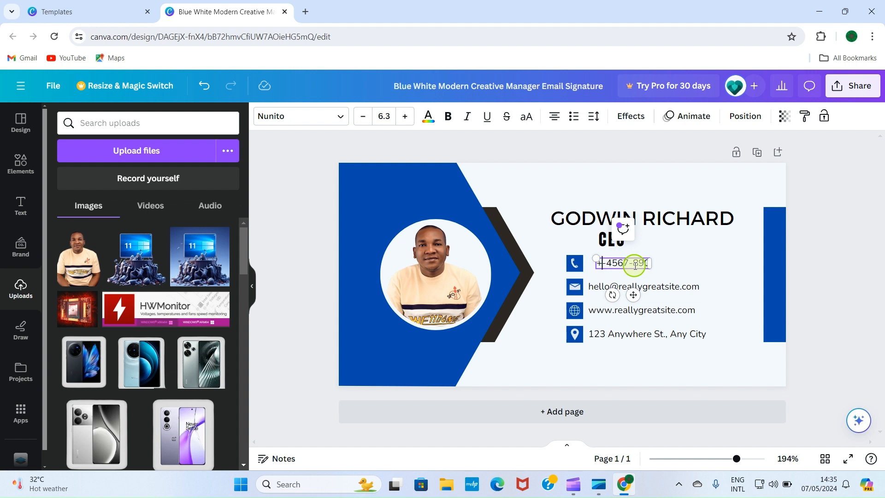
type("+234-")
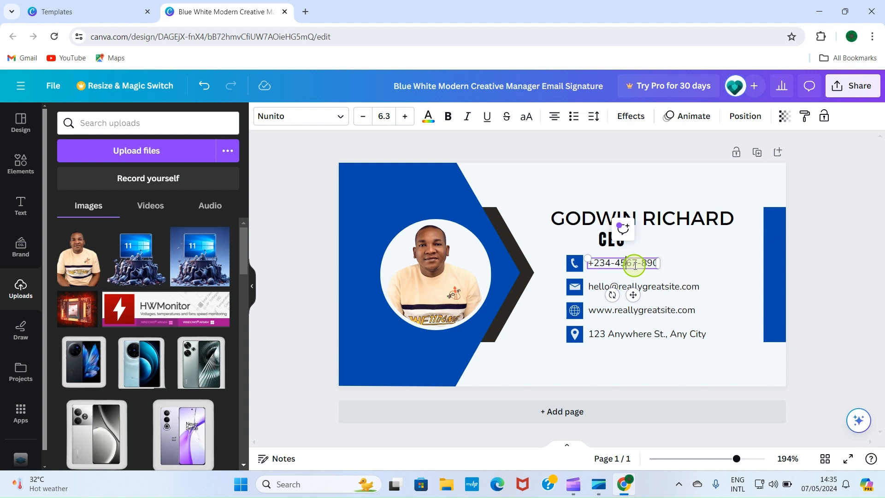
key("BackSpace")
key("BackSpace")
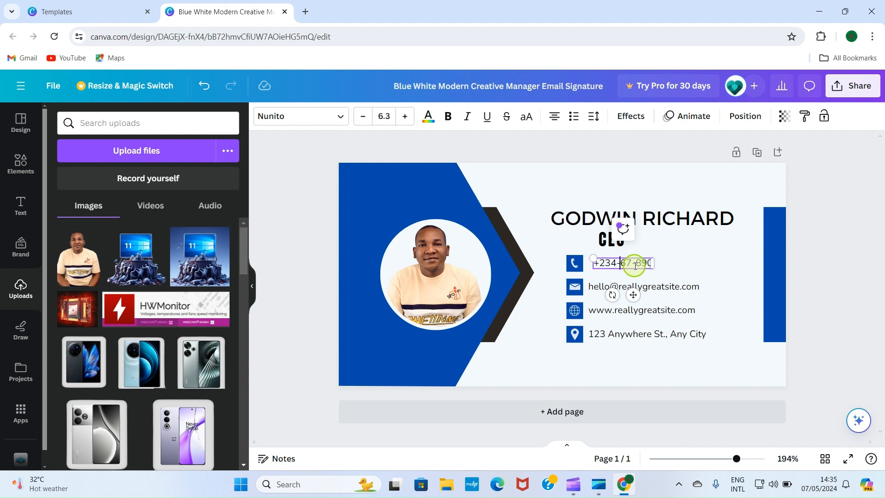
type("87")
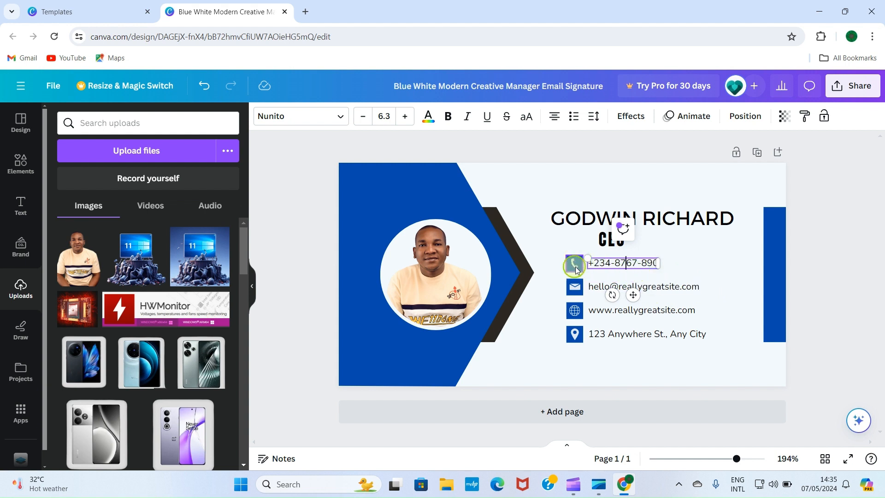
left_click(672, 288)
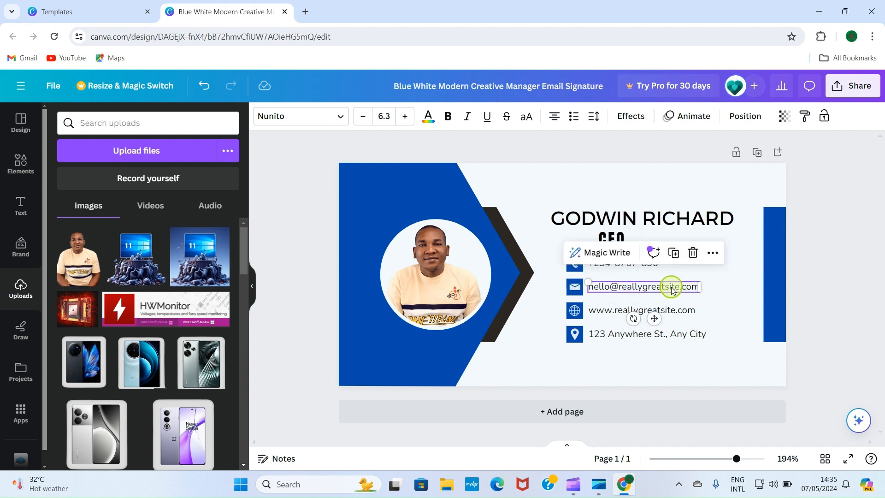
Type the owner's Gmail address over the sample email and nudge that line into alignment
left_click(672, 287)
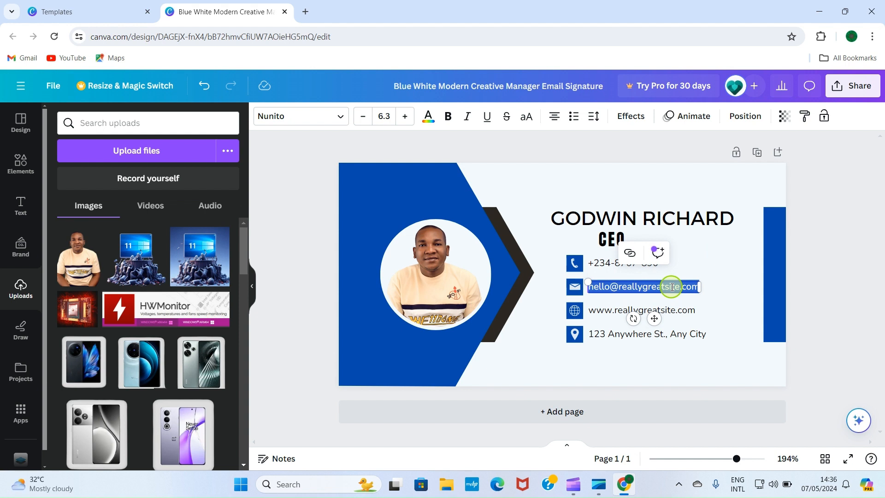
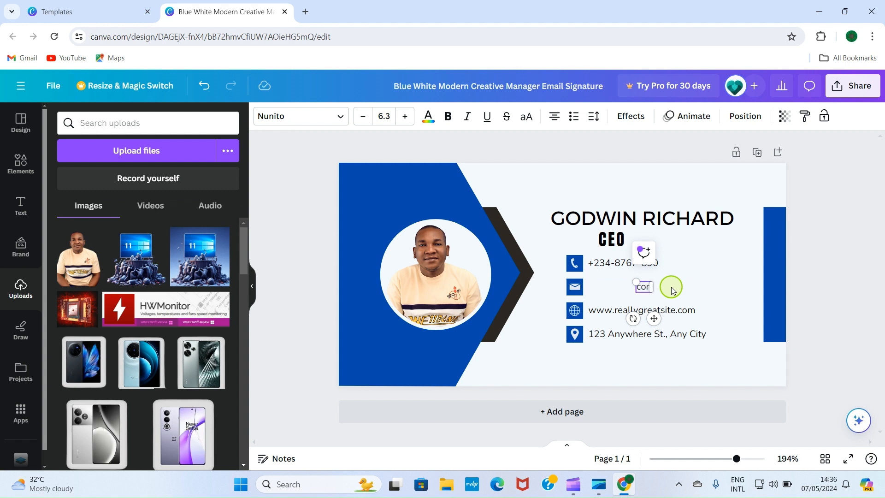
left_click(724, 253)
left_click(613, 289)
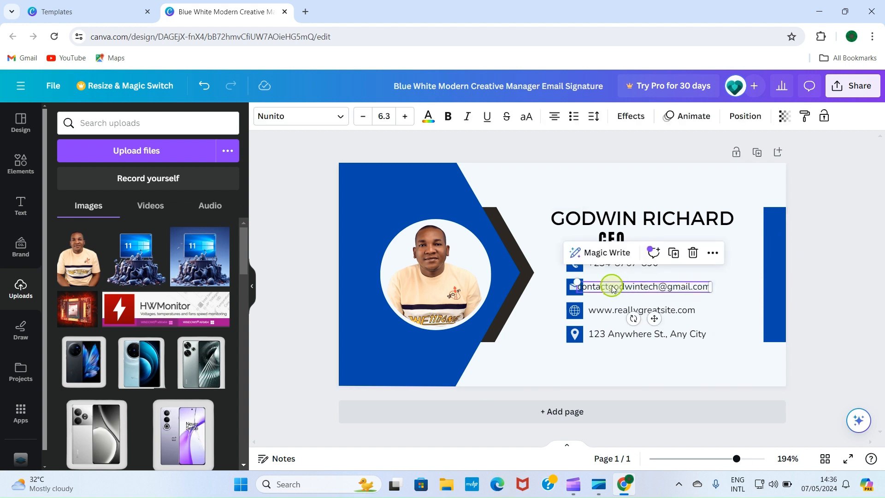
left_click_drag(612, 287, 622, 286)
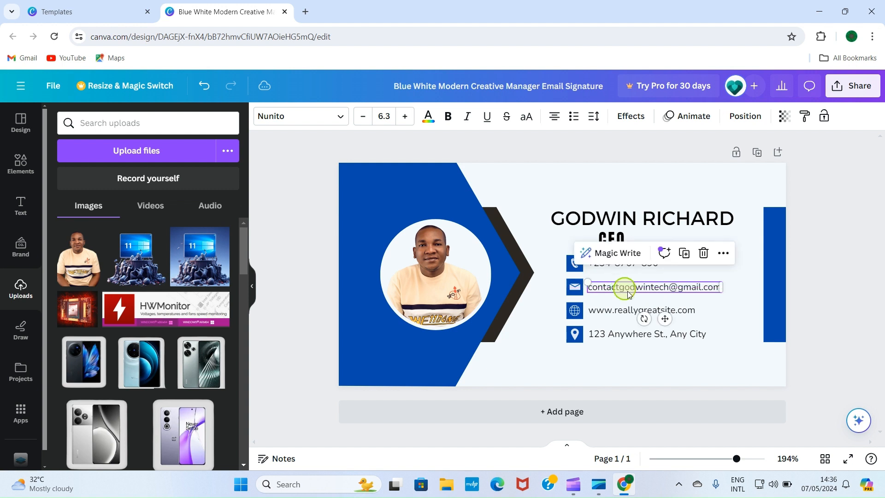
left_click(738, 282)
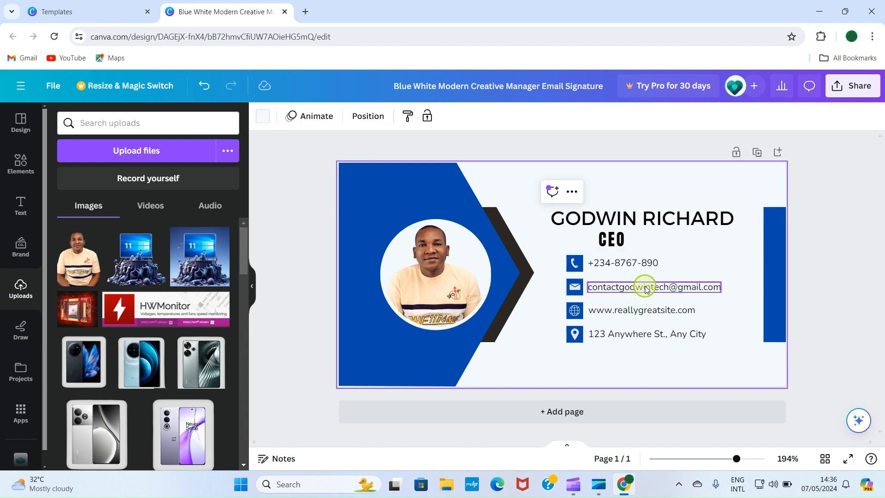
left_click(628, 316)
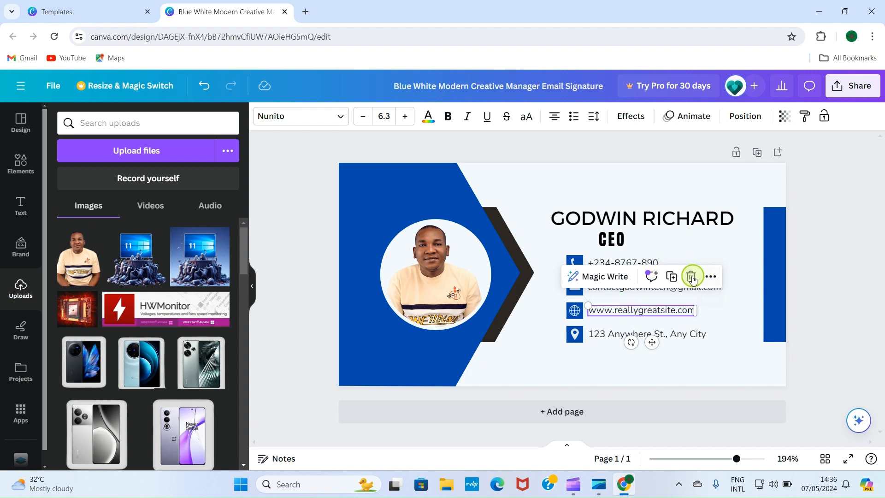
left_click(576, 317)
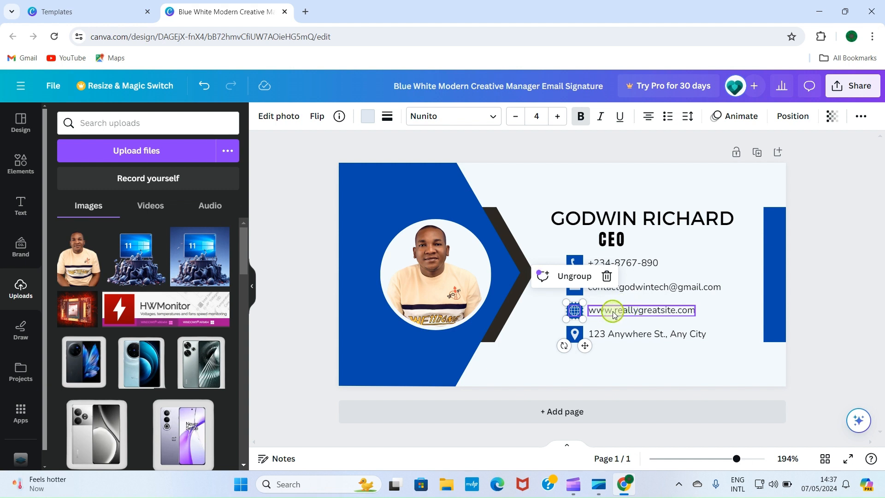
double_click(641, 311)
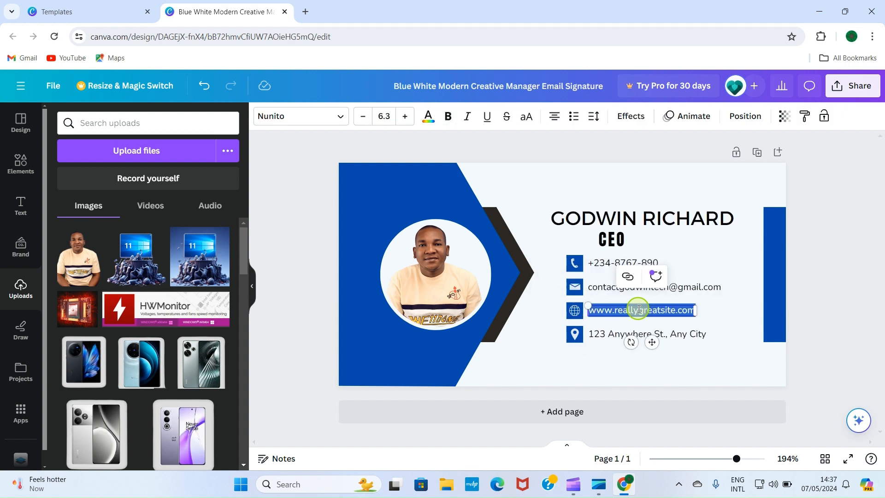
left_click(642, 310)
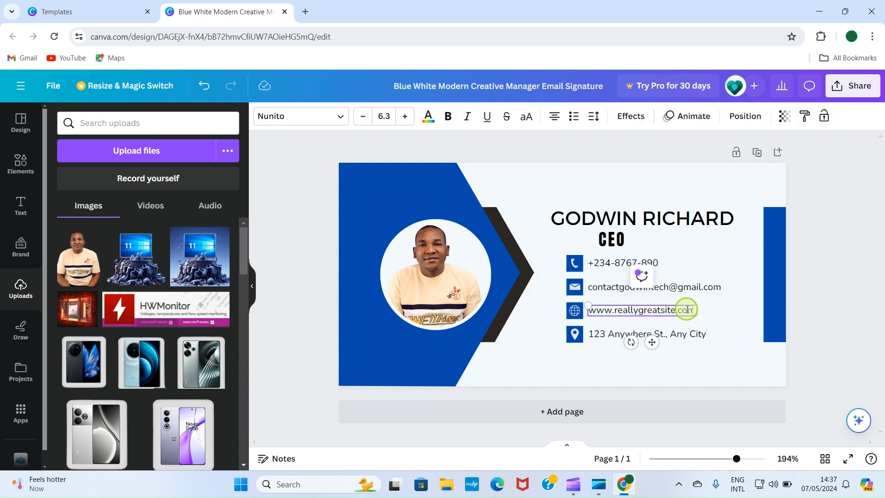
key("BackSpace")
key("BackSpace")
key("BackSpace")
key("BackSpace")
key("BackSpace")
key("BackSpace")
key("BackSpace")
key("BackSpace")
key("BackSpace")
key("BackSpace")
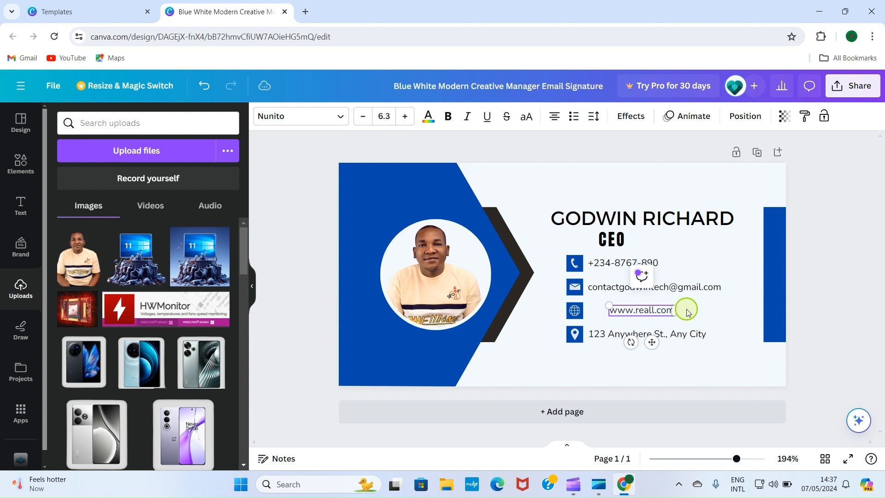
key("BackSpace")
key("BackSpace")
key("BackSpace")
key("BackSpace")
key("BackSpace")
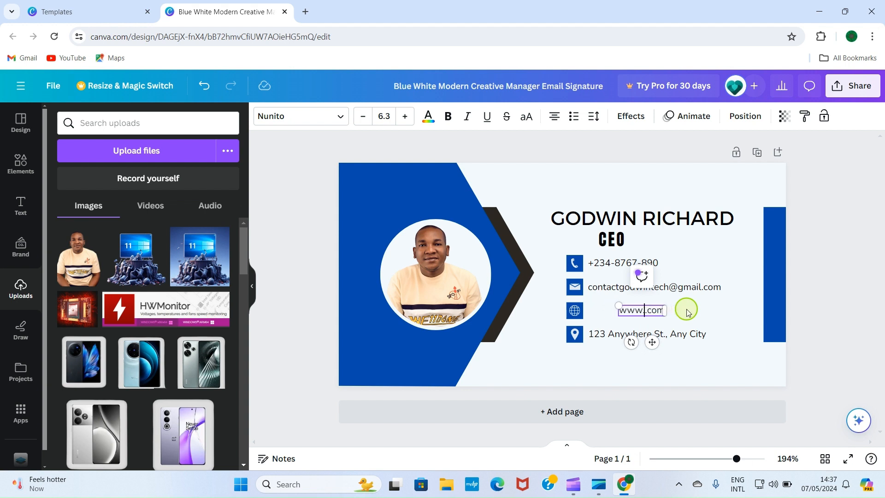
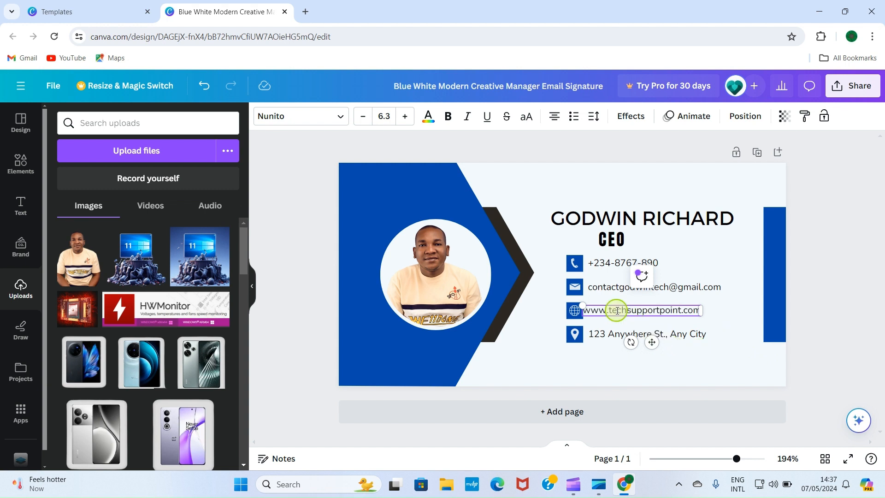
left_click(722, 310)
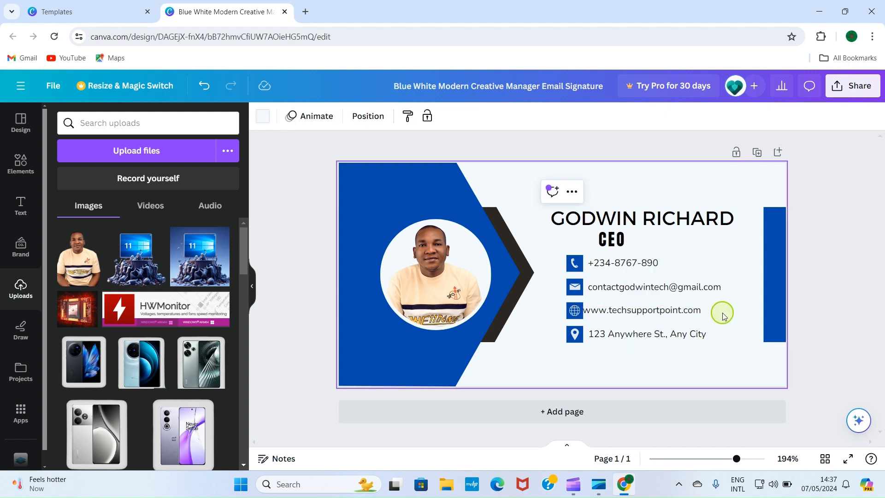
Drag the website line slightly so it aligns with the other contact lines
left_click(601, 311)
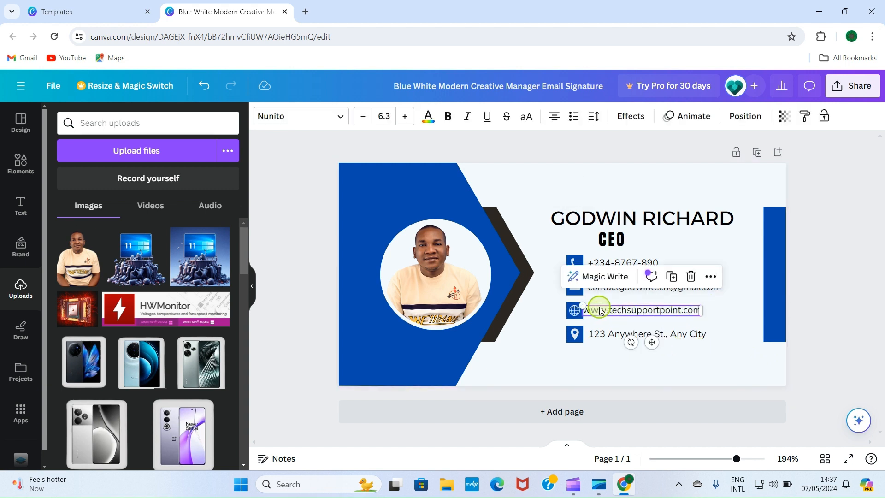
left_click_drag(601, 311, 605, 306)
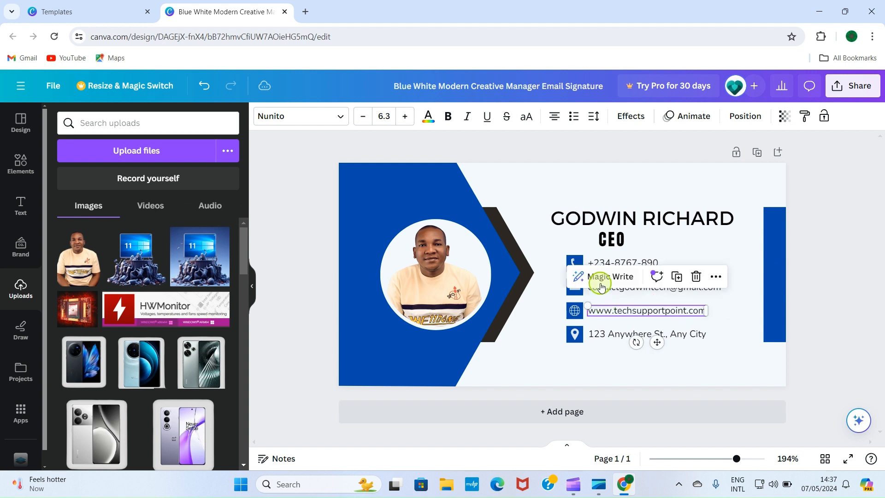
left_click(717, 341)
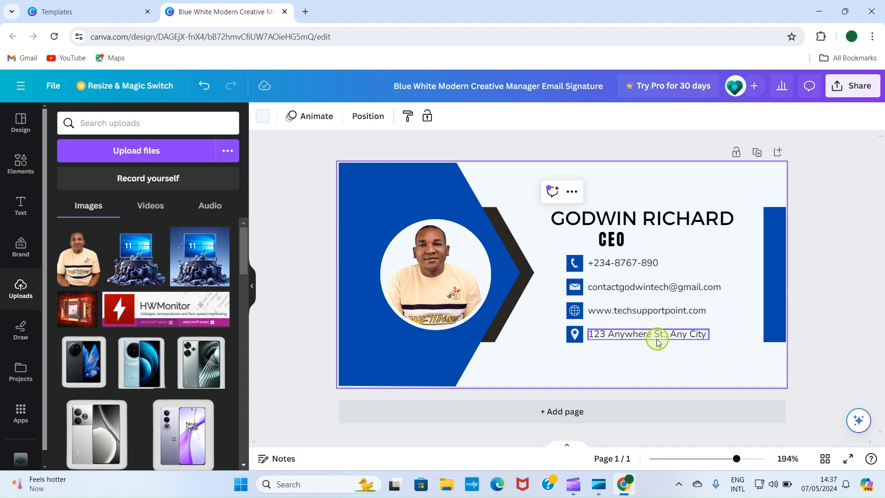
Edit the address line's text box to replace the placeholder street address, then click the background
left_click(622, 336)
left_click(620, 336)
left_click(614, 334)
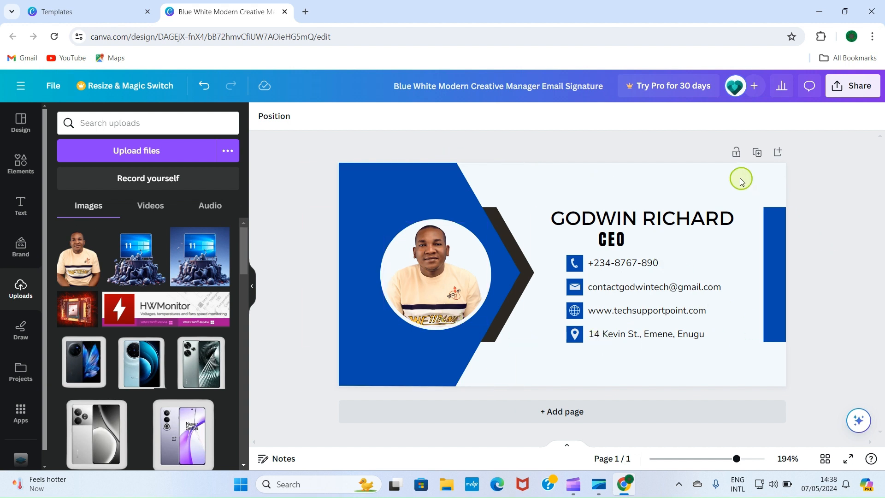
left_click(604, 169)
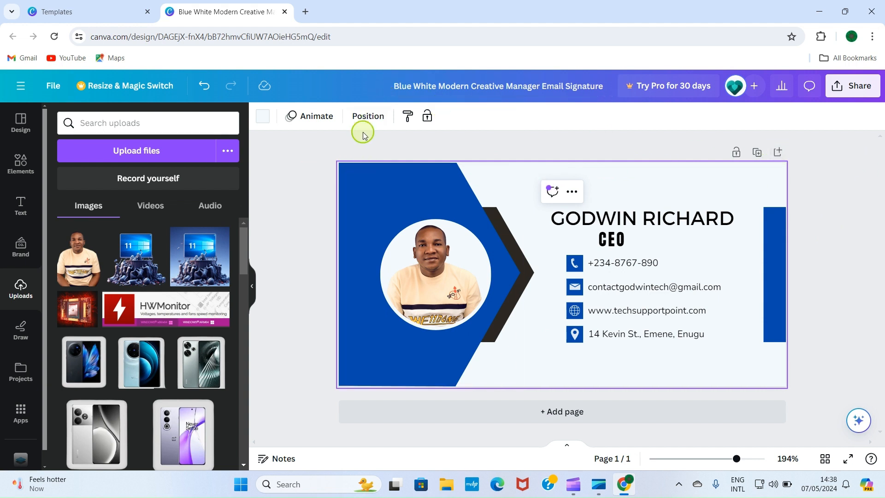
left_click(263, 118)
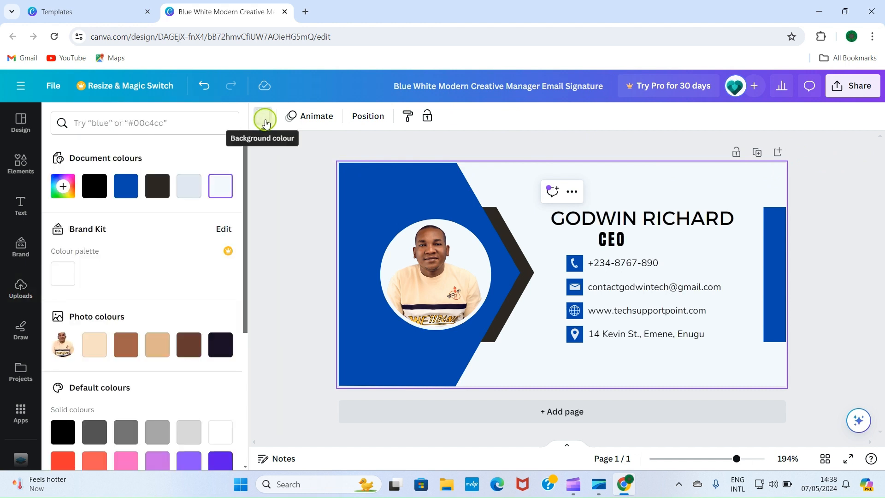
scroll(146, 415, "down", 4)
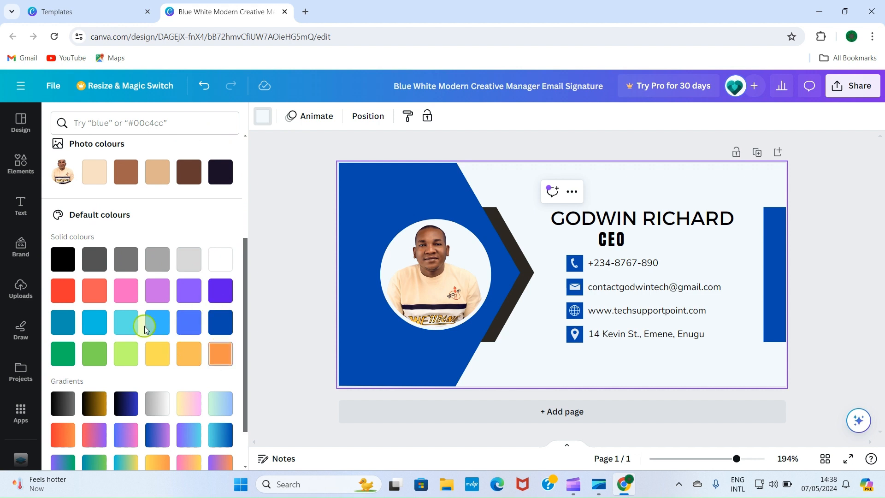
scroll(123, 318, "up", 4)
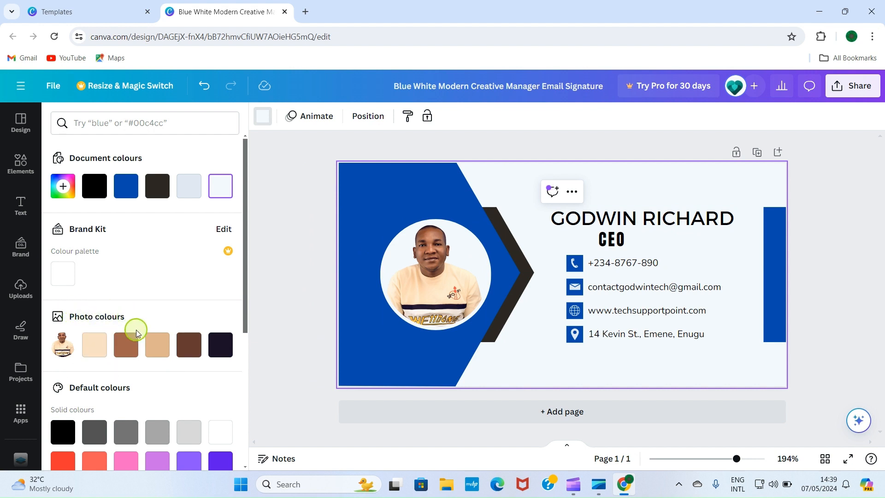
left_click(178, 346)
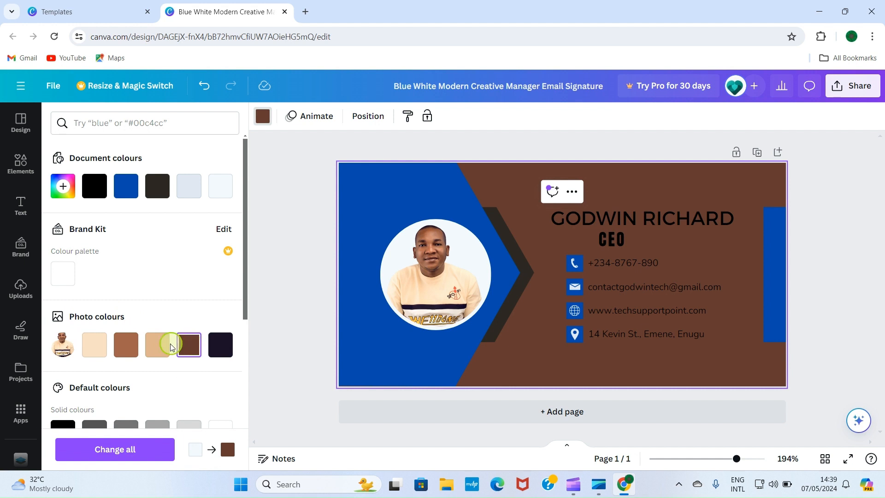
left_click(125, 347)
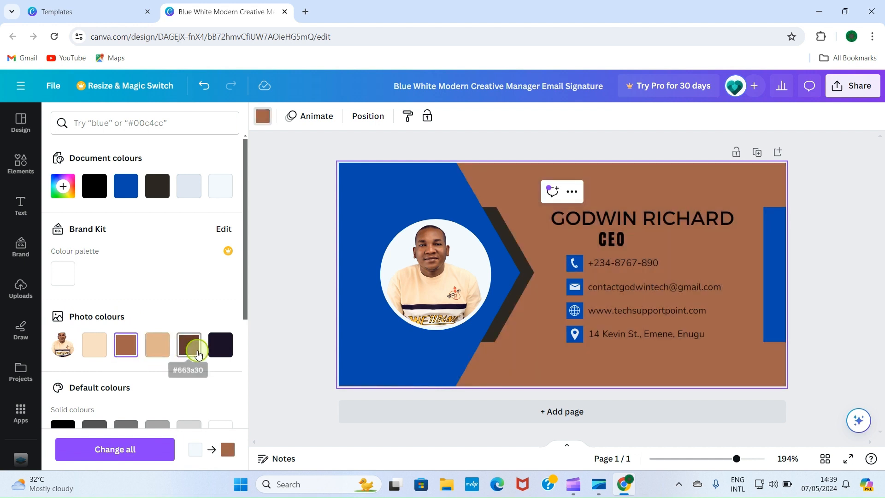
left_click(220, 346)
scroll(184, 390, "down", 4)
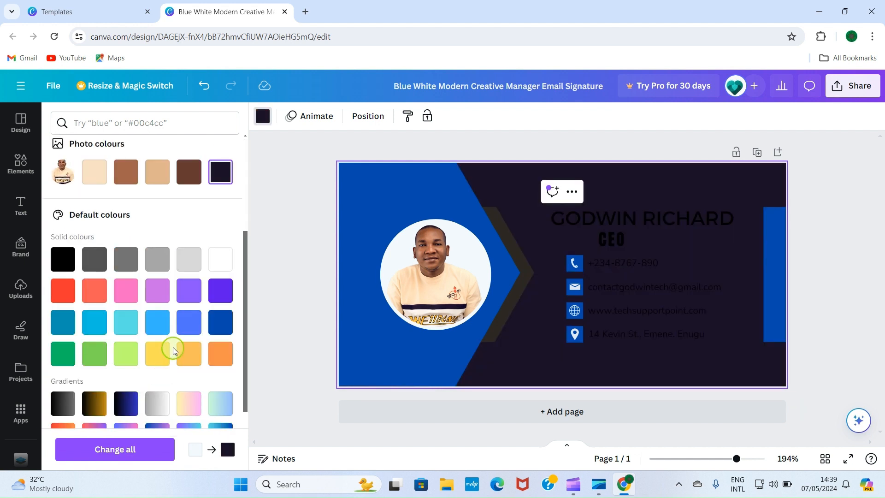
scroll(173, 348, "up", 5)
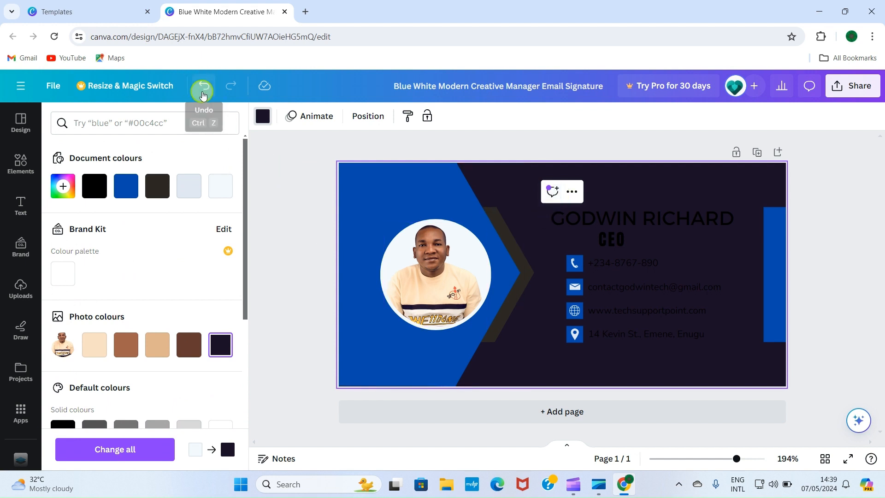
left_click(205, 92)
left_click(205, 92)
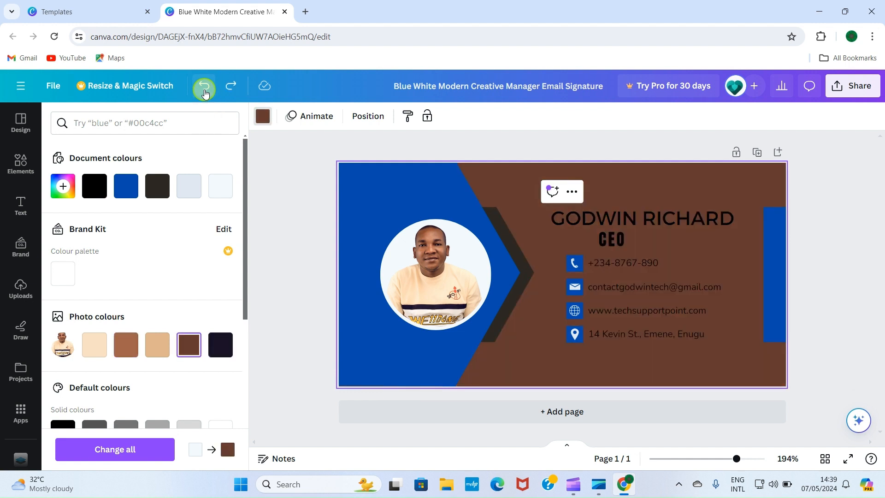
left_click(205, 92)
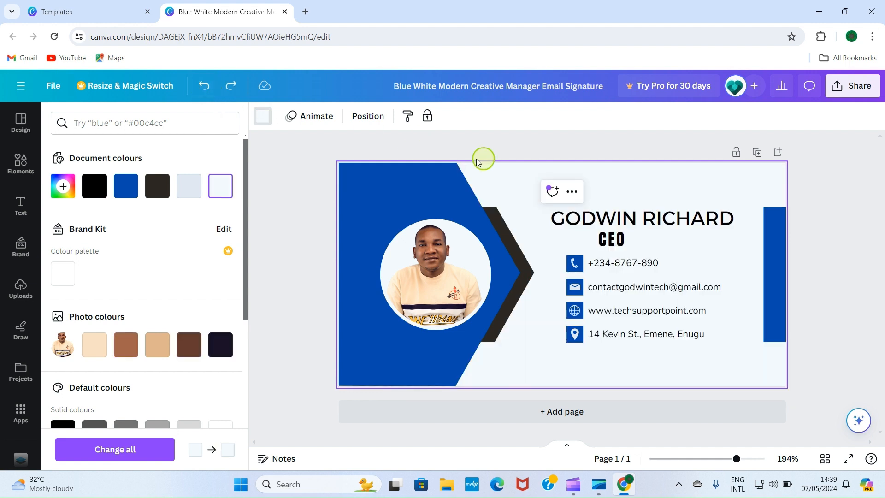
left_click(813, 304)
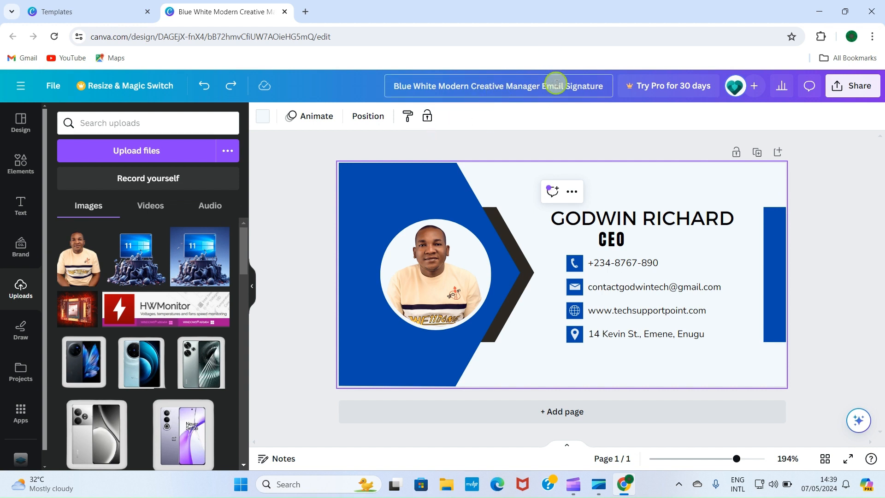
Rename the design title to 'GTECHEmail Signature'
key("BackSpace")
key("BackSpace")
key("BackSpace")
key("BackSpace")
key("BackSpace")
key("BackSpace")
key("BackSpace")
key("BackSpace")
key("BackSpace")
key("BackSpace")
key("BackSpace")
key("BackSpace")
key("BackSpace")
key("BackSpace")
key("BackSpace")
key("BackSpace")
key("BackSpace")
key("BackSpace")
key("BackSpace")
key("BackSpace")
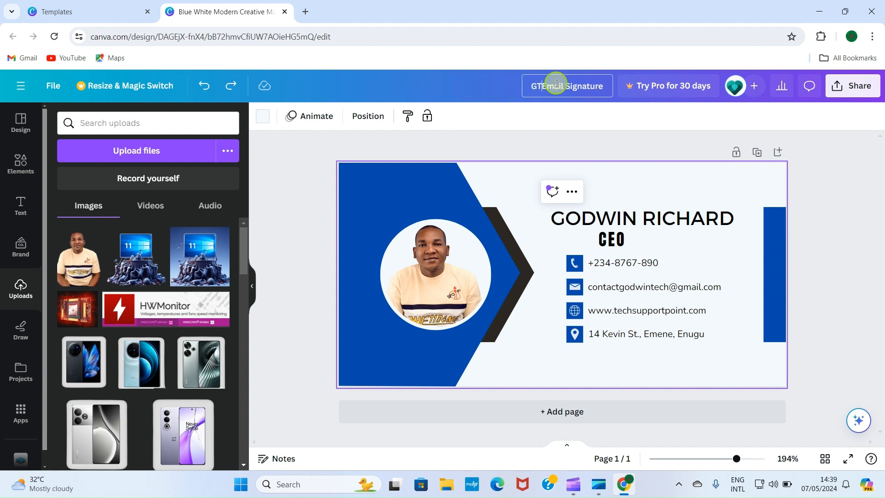
type("GTECH")
left_click(850, 169)
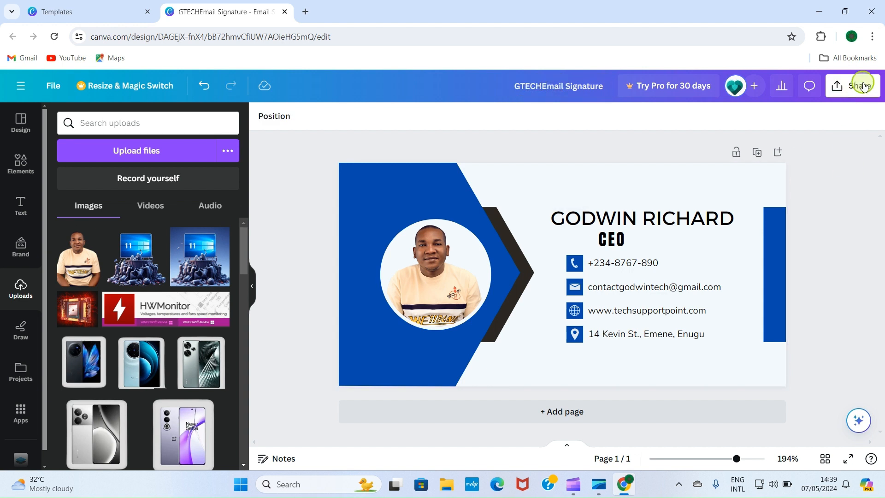
Download the signature design as a PNG file and close the download panels
left_click(847, 90)
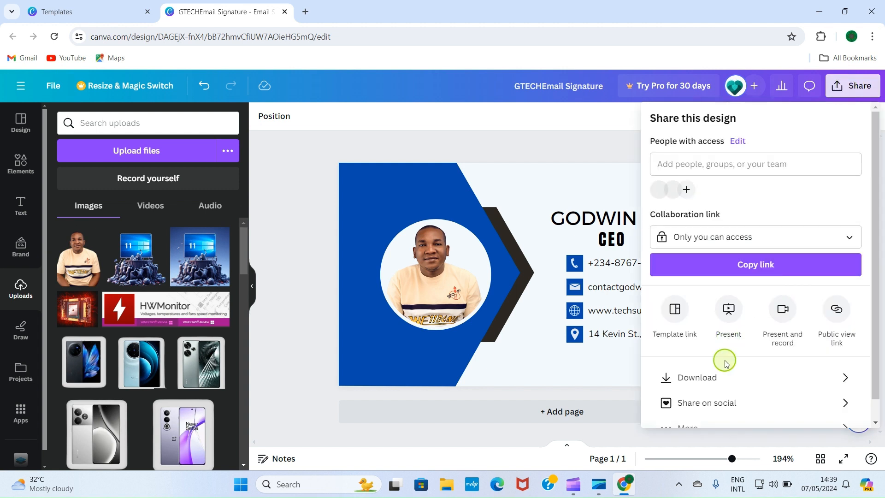
left_click(732, 383)
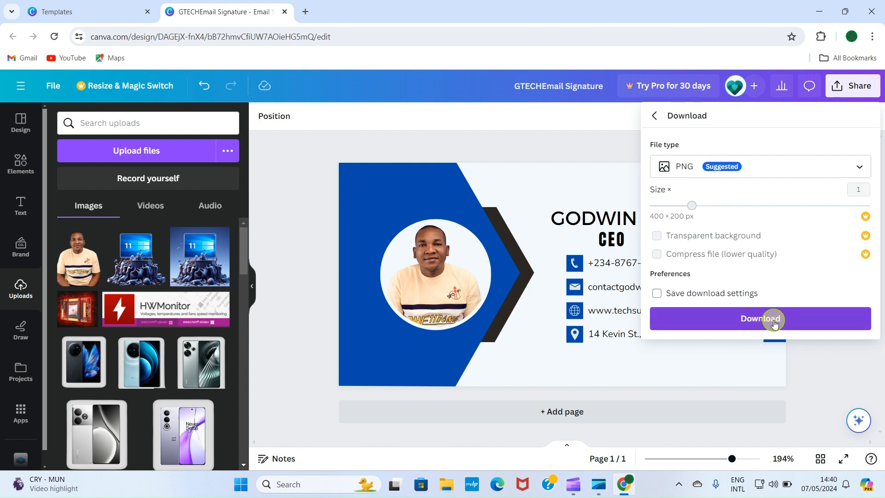
left_click(773, 318)
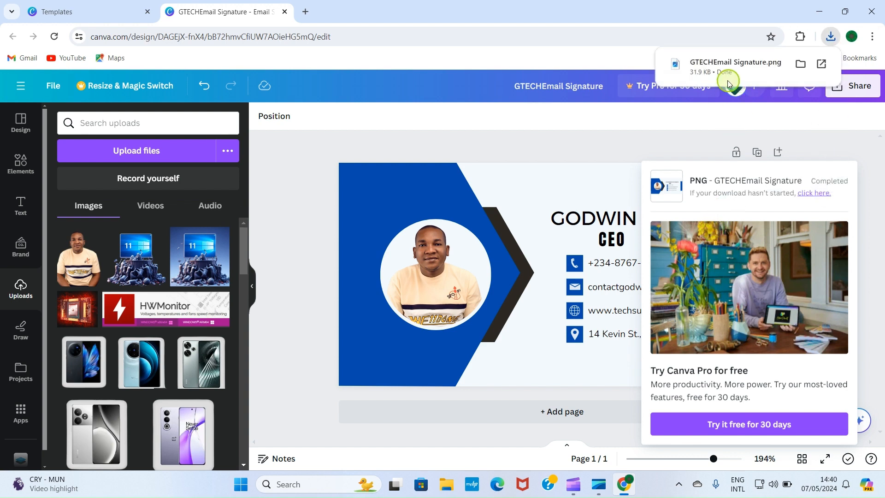
left_click(594, 139)
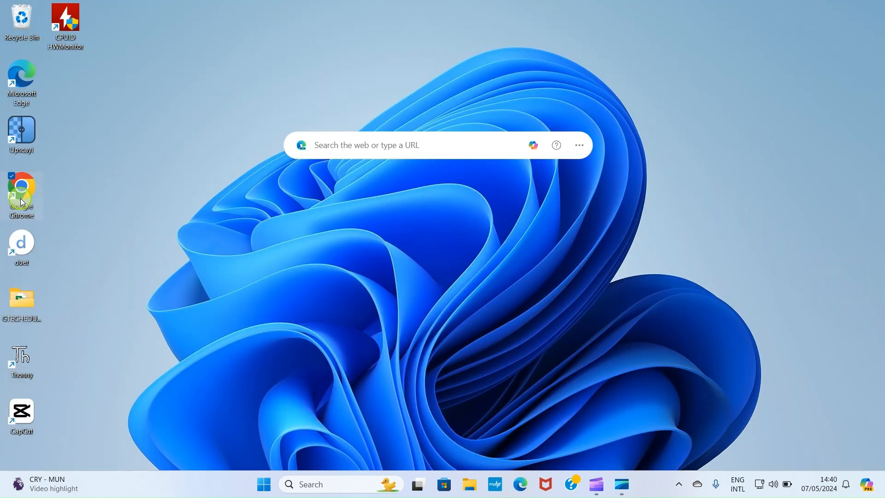
Launch Chrome and navigate to gmail, correcting the typo in the address
double_click(21, 198)
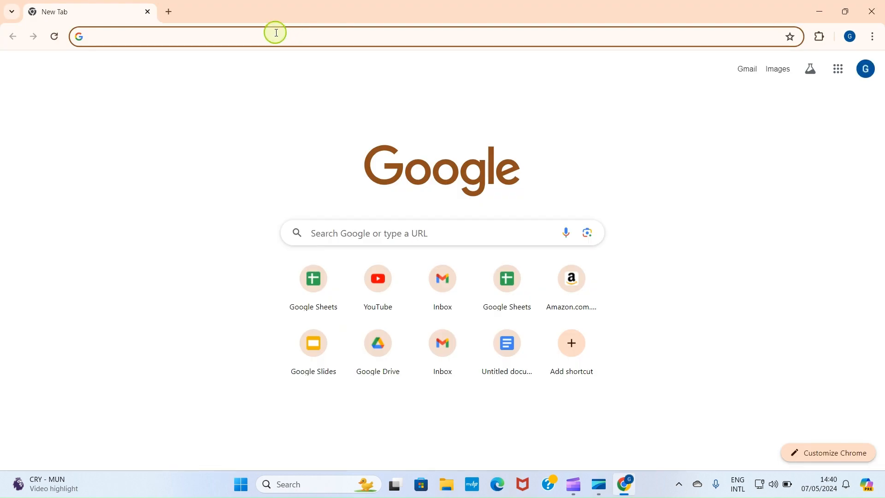
type("gmai;")
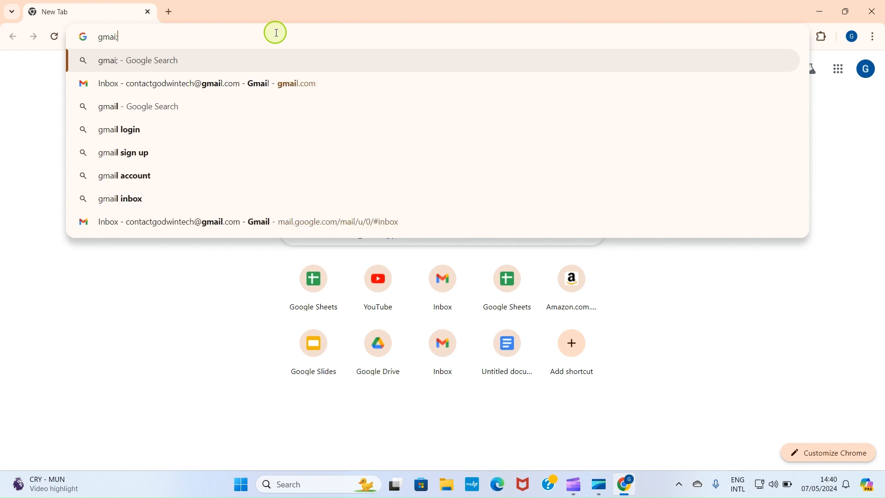
key("BackSpace")
type("l")
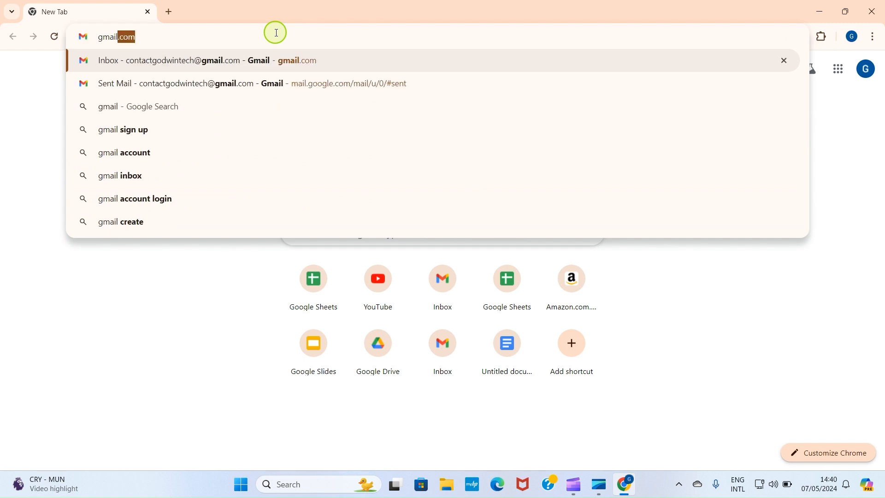
key("Return")
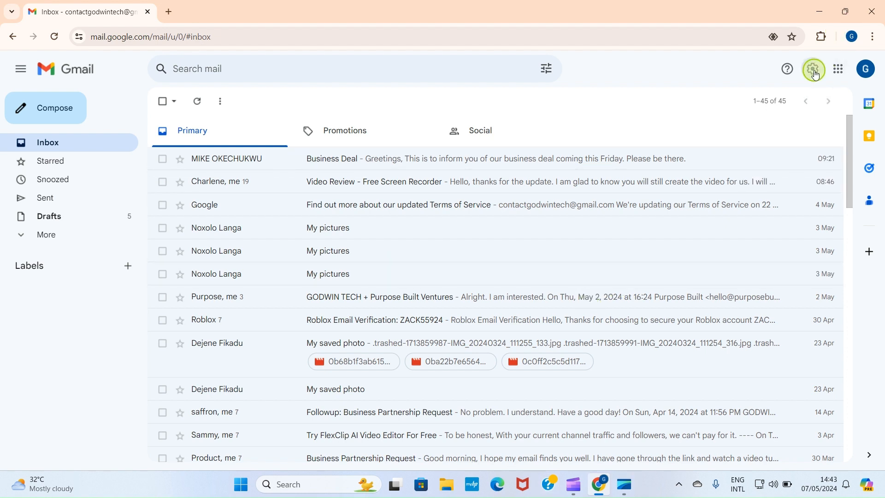
Open Gmail's full settings, scroll to the Signature section and start a new signature
left_click(814, 71)
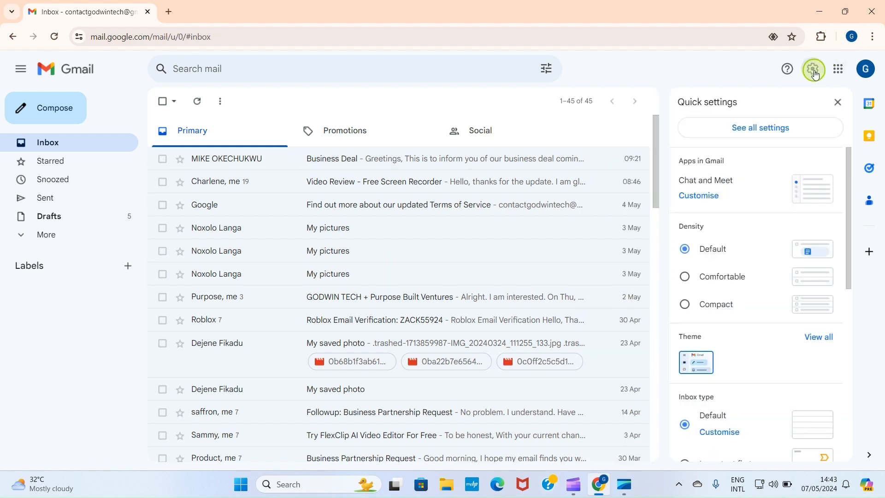
left_click(762, 131)
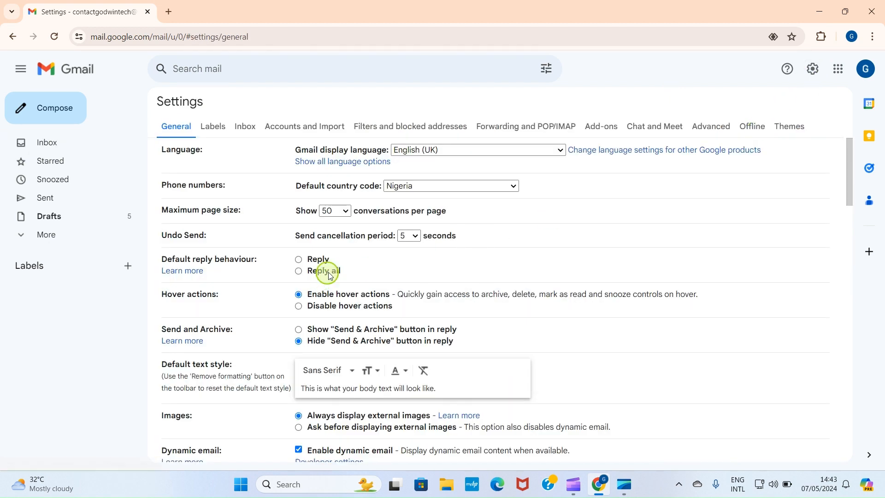
scroll(347, 262, "down", 12)
scroll(349, 269, "down", 10)
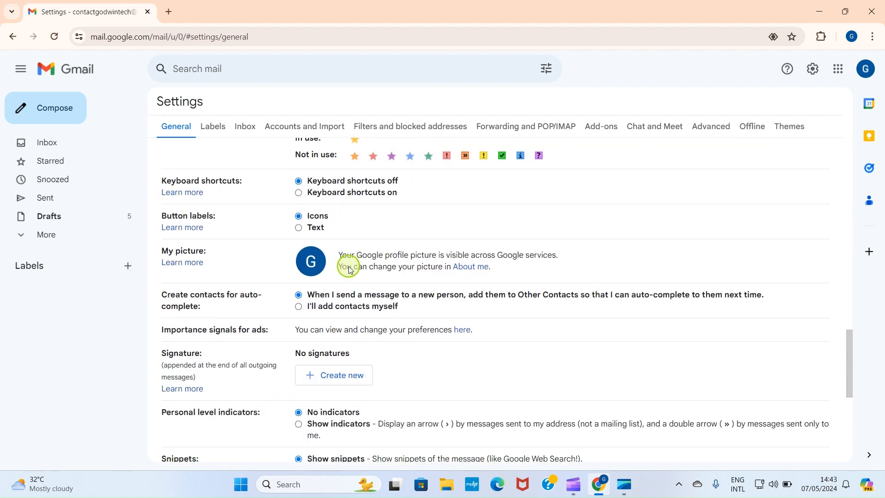
scroll(349, 266, "down", 1)
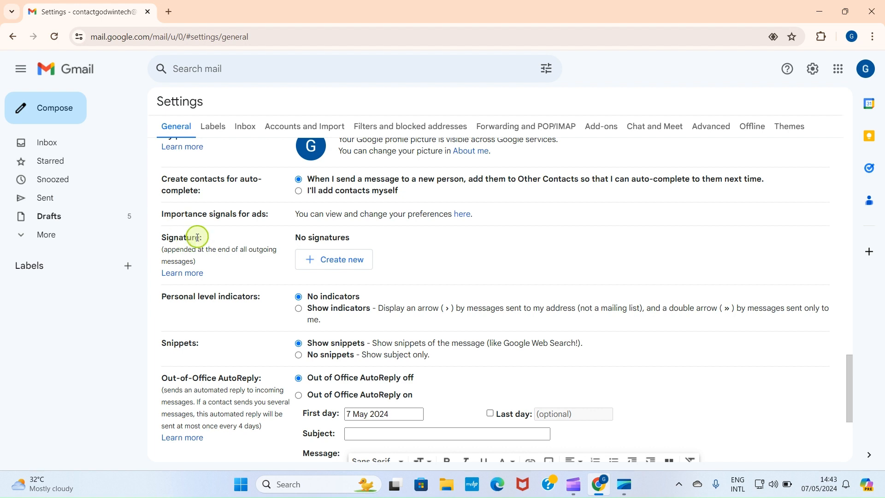
left_click(345, 264)
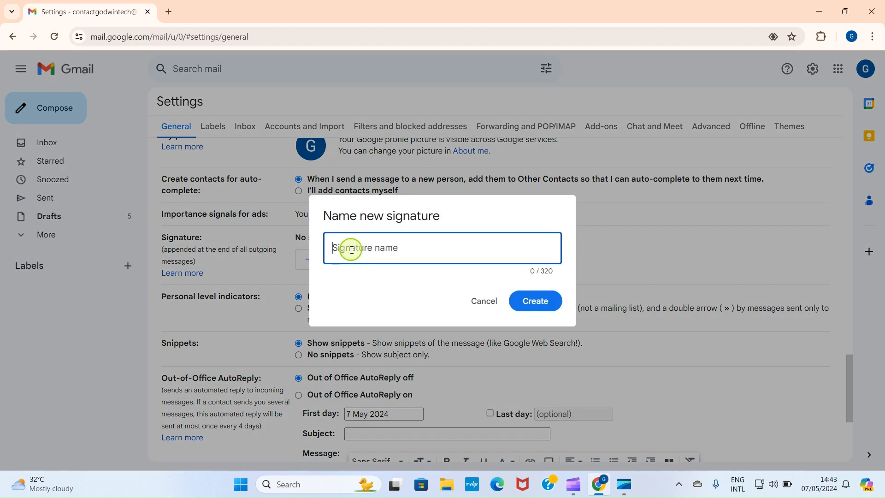
Create a new signature named GTECH and start inserting an image into it
type("GTECH")
left_click(538, 302)
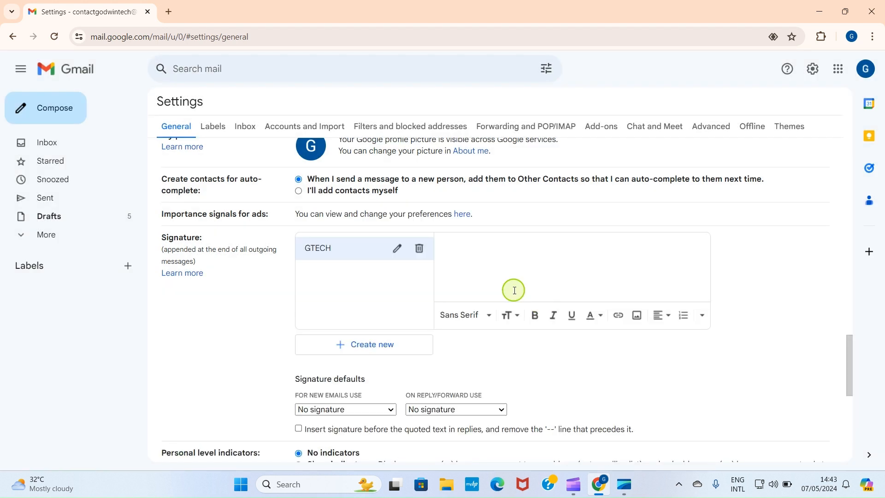
left_click(638, 318)
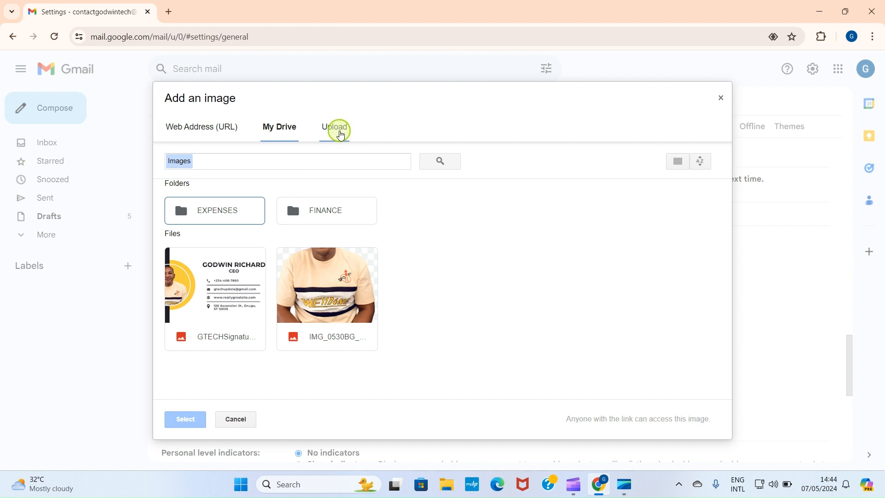
Upload the GTECHEmail Signature PNG from the Downloads folder into the signature
left_click(340, 132)
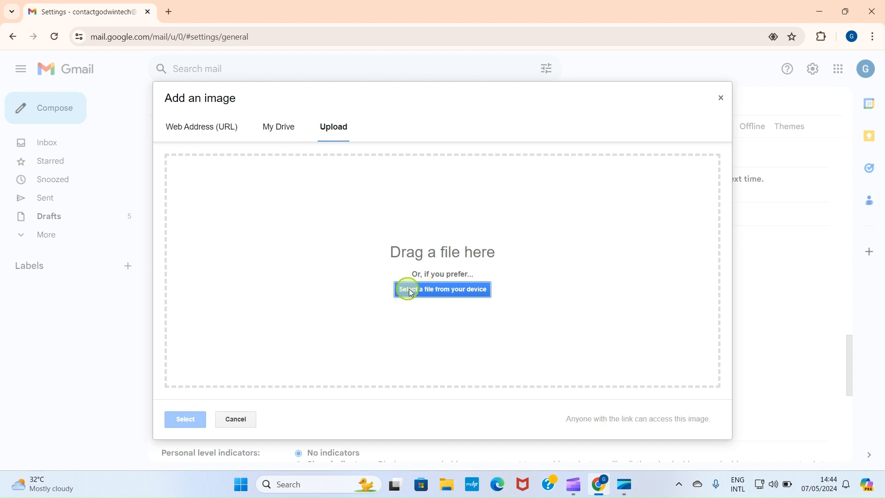
left_click(460, 292)
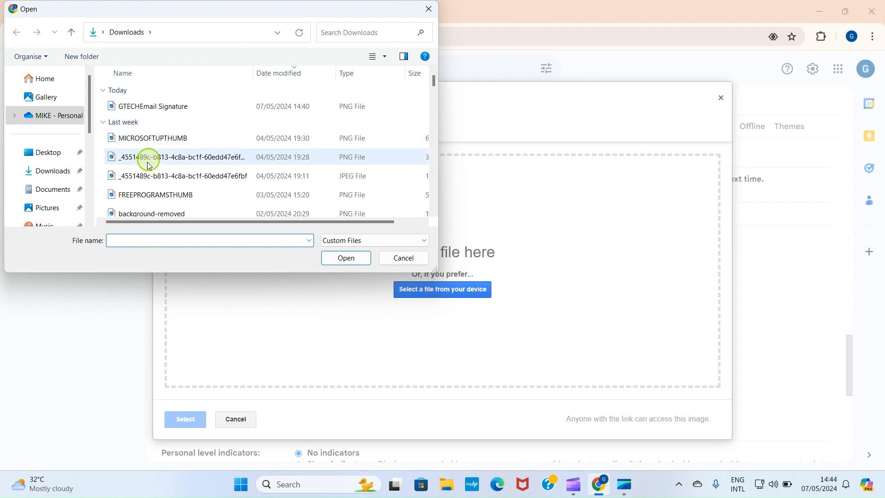
left_click(41, 174)
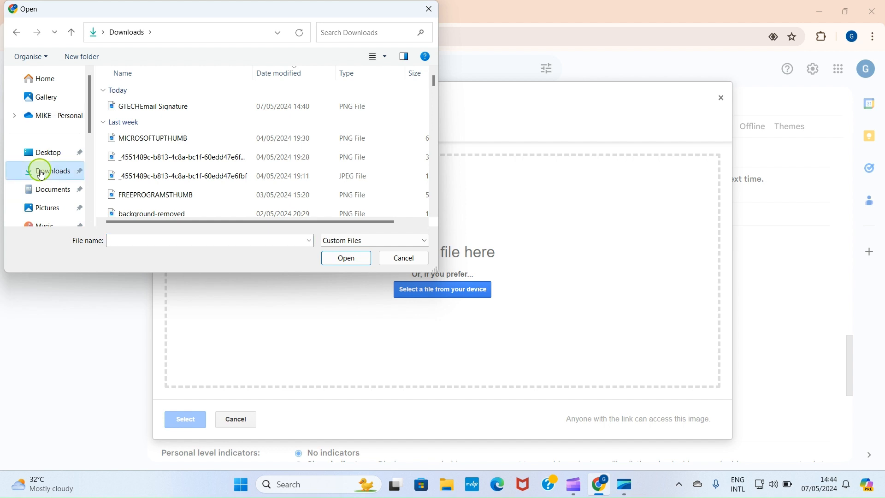
left_click(138, 109)
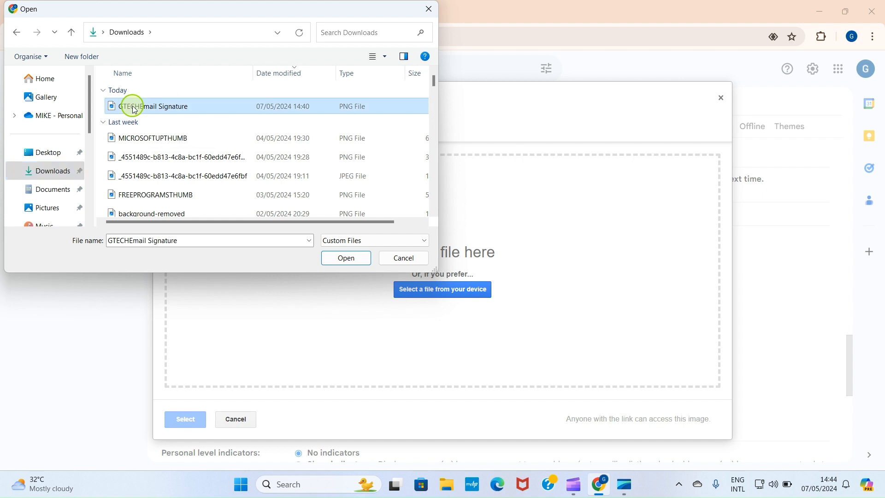
left_click(347, 264)
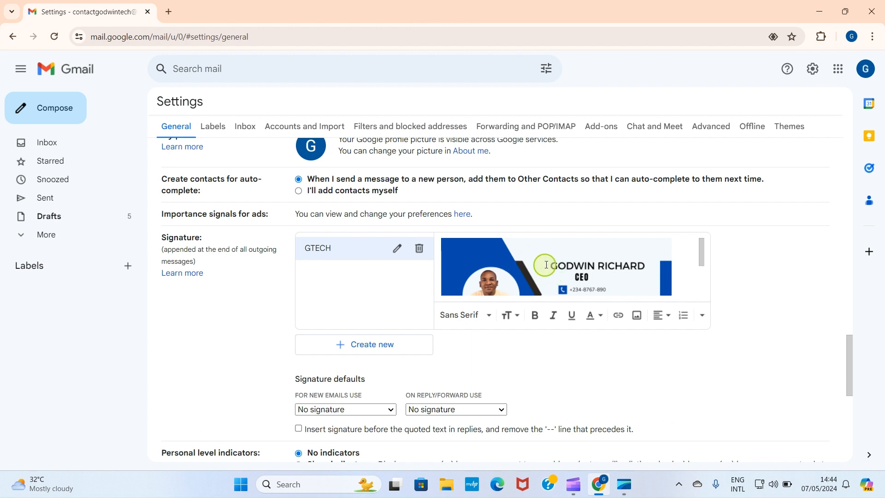
Resize the Gmail signature image to Medium and bring up the Edit Link dialog
left_click(538, 261)
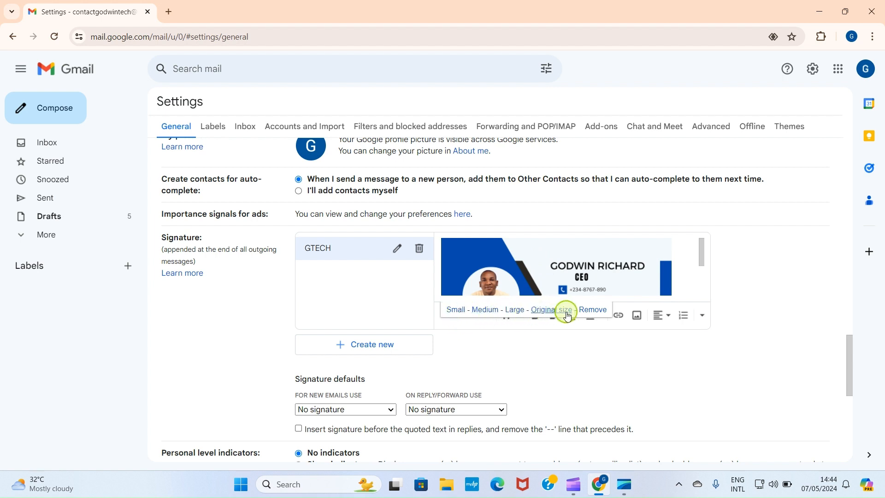
left_click(489, 312)
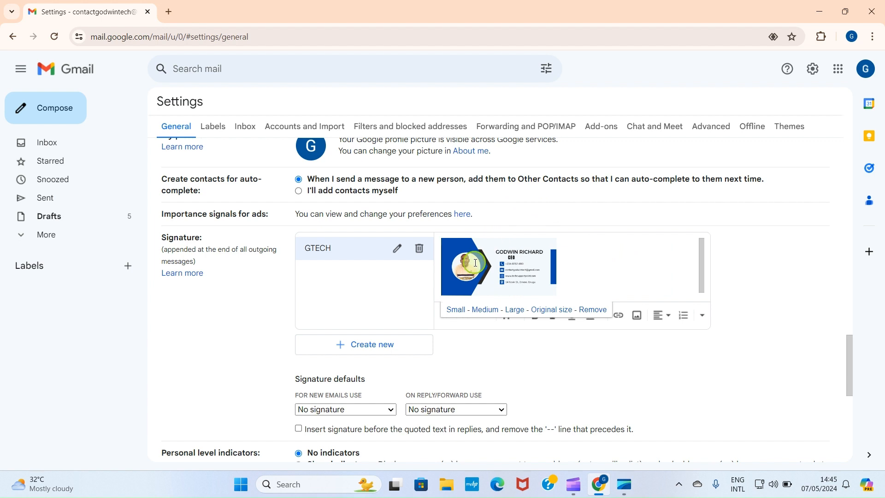
left_click(620, 318)
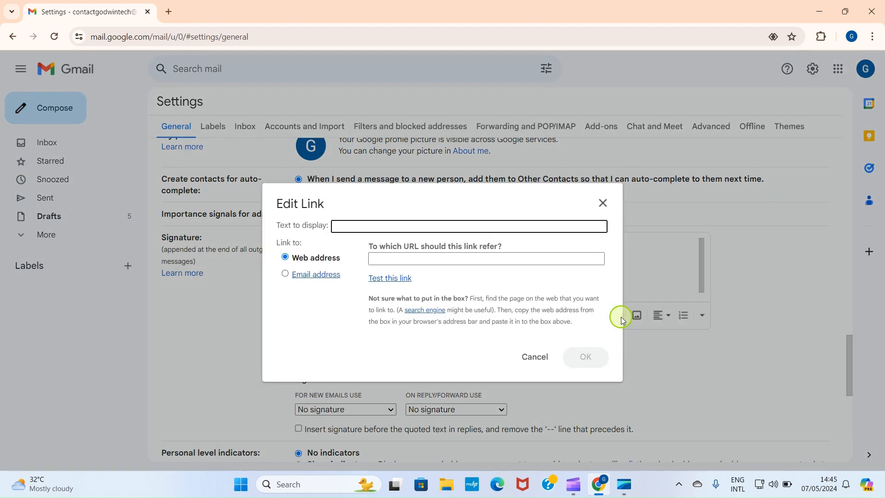
Link the signature to techsupportpoint.com, testing the address before confirming
left_click(379, 260)
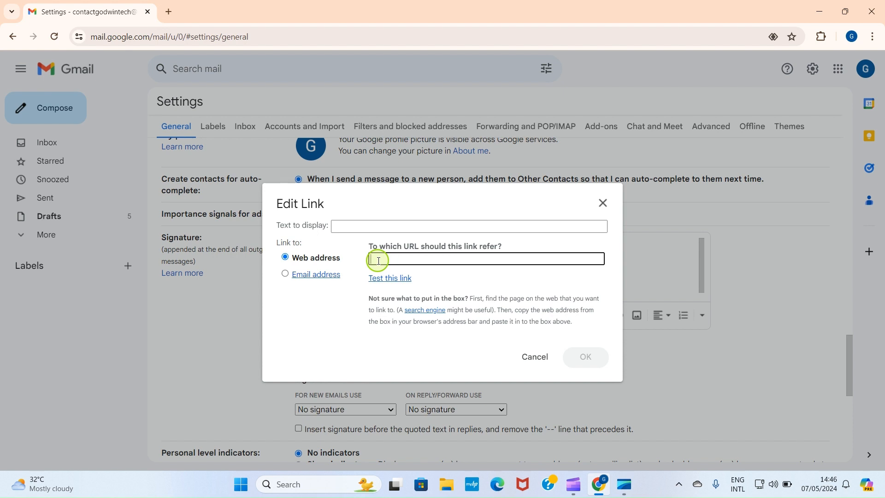
type("te")
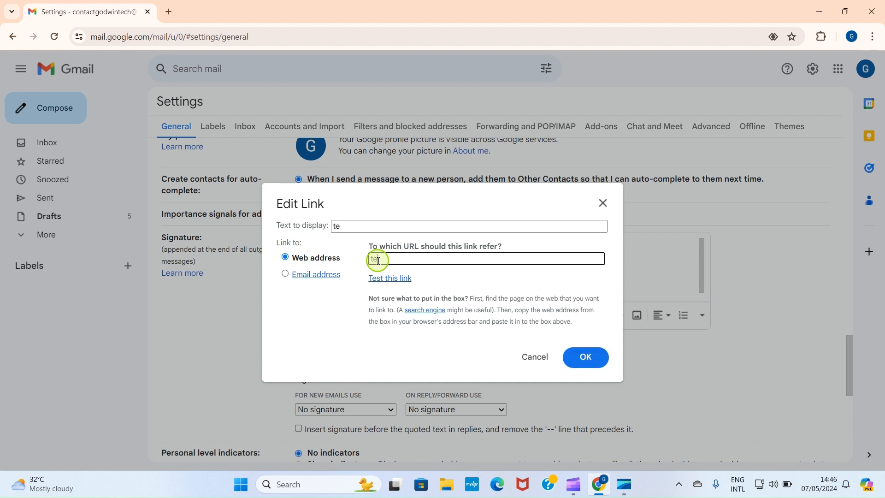
type("chsupportpoint.com")
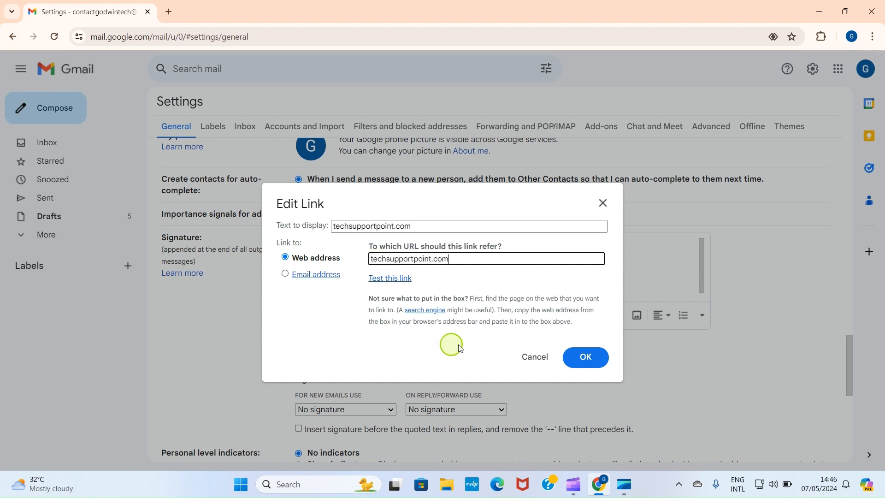
left_click(386, 278)
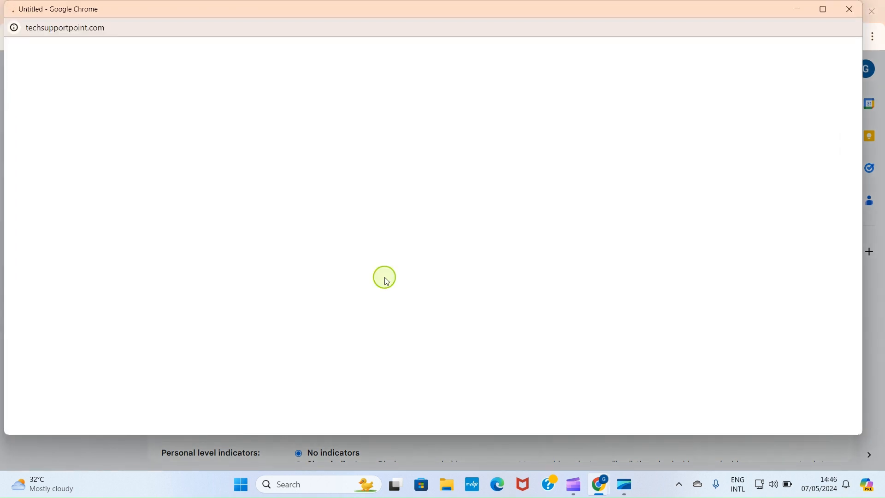
scroll(353, 288, "down", 10)
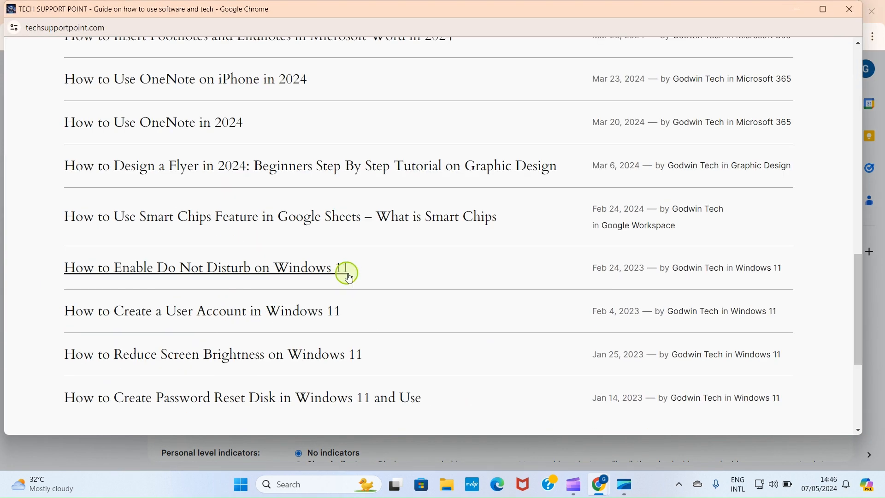
scroll(346, 271, "up", 3)
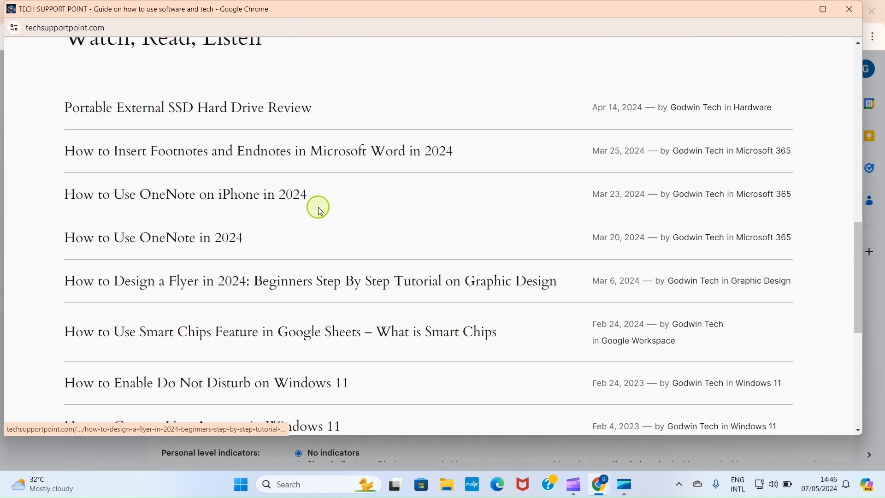
left_click(851, 9)
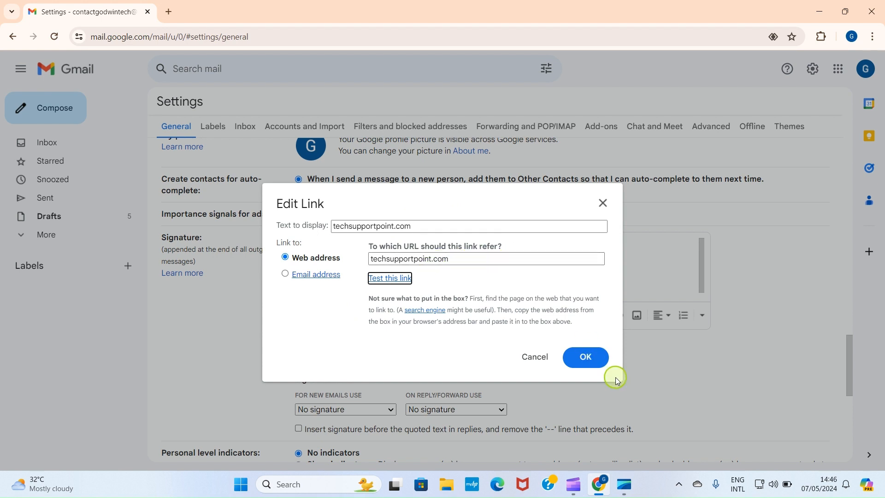
left_click(583, 361)
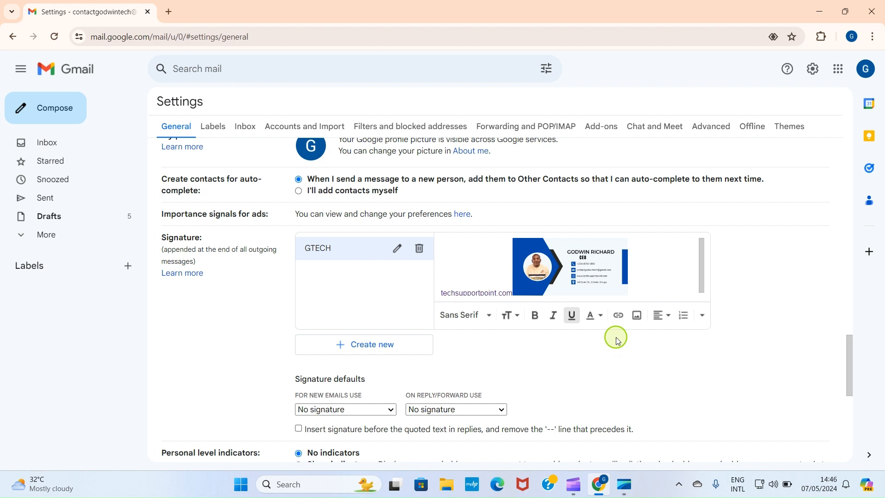
Choose GTECH as the signature for new emails and for replies/forwards, then save changes
scroll(618, 341, "down", 3)
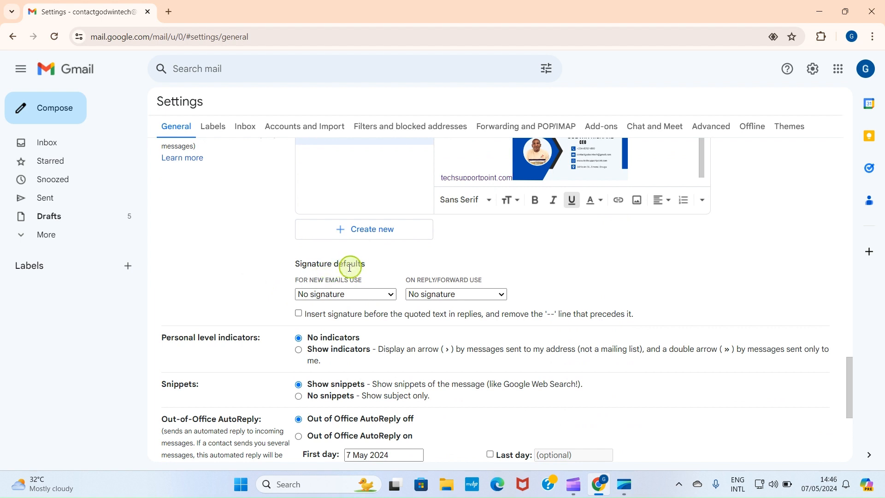
left_click(360, 295)
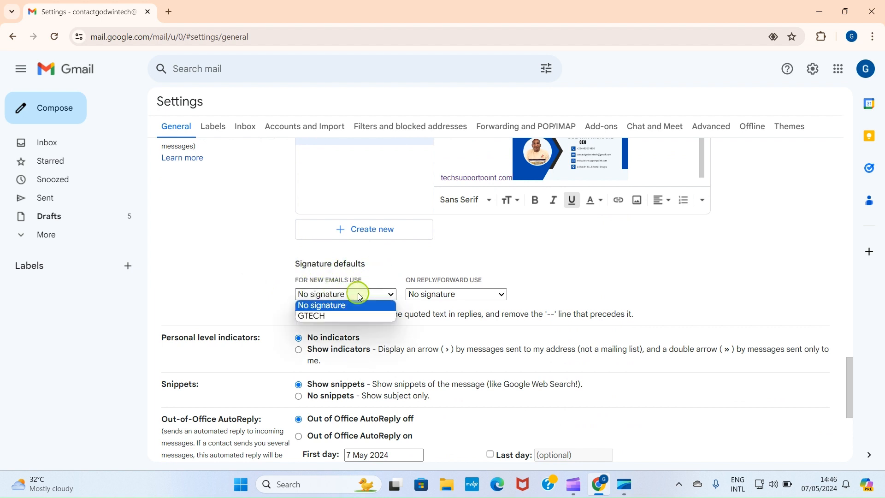
left_click(321, 317)
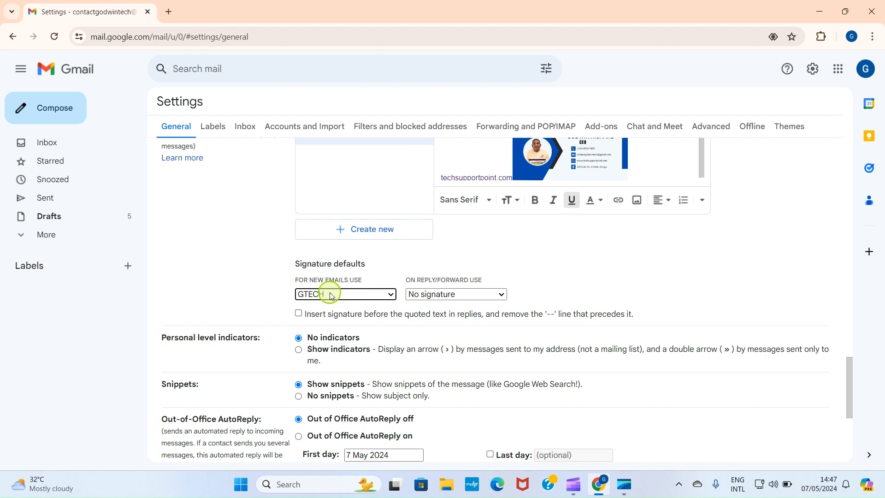
scroll(415, 304, "down", 5)
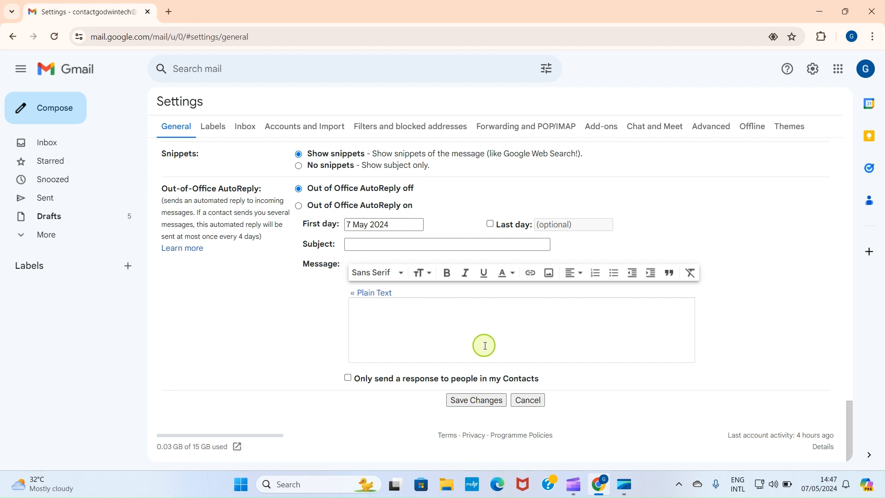
scroll(465, 382, "up", 1)
scroll(456, 413, "down", 1)
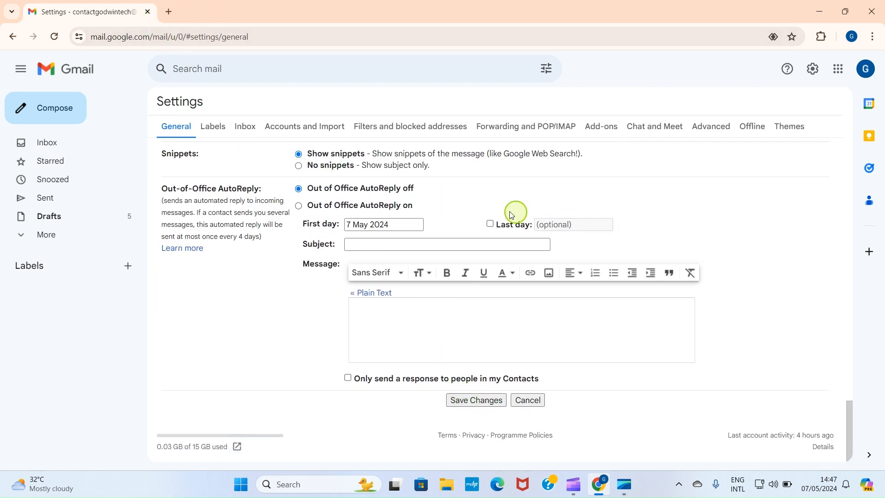
scroll(577, 208, "up", 5)
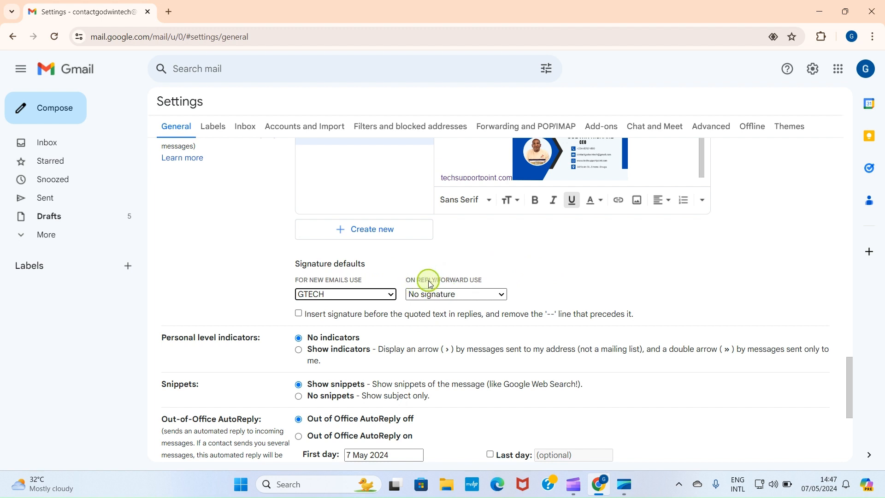
left_click(479, 295)
left_click(435, 315)
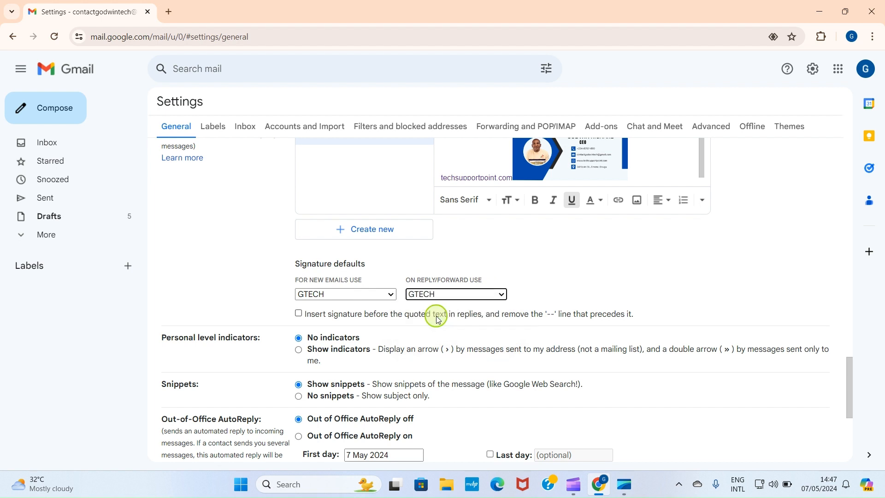
scroll(648, 289, "down", 5)
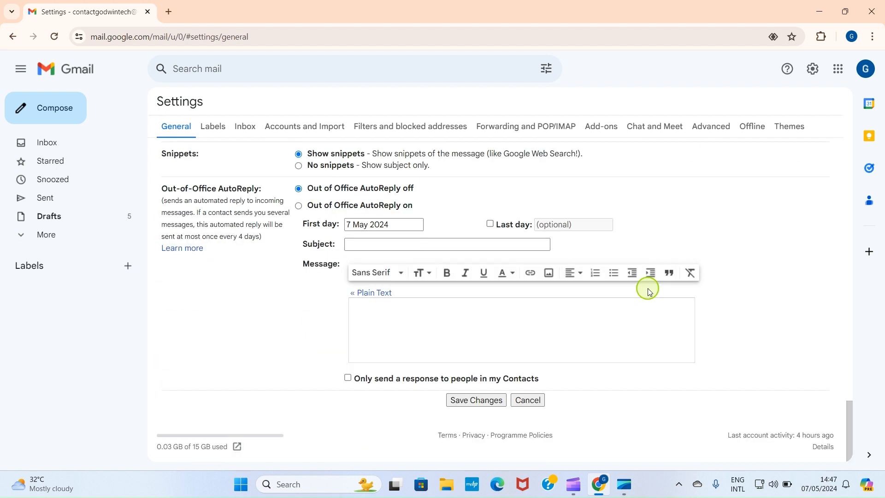
left_click(475, 400)
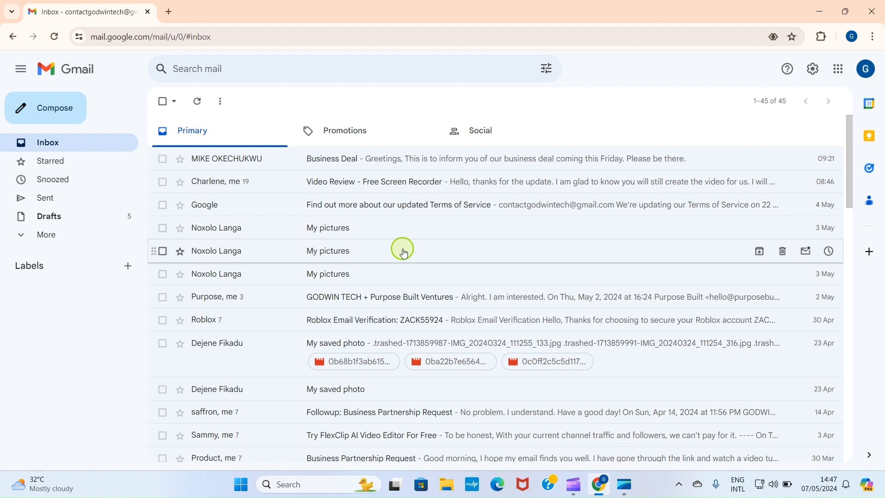
Send a Gmail message titled 'Upcoming Meeting' with a meeting notice to the Outlook test address
scroll(404, 253, "down", 1)
left_click(31, 113)
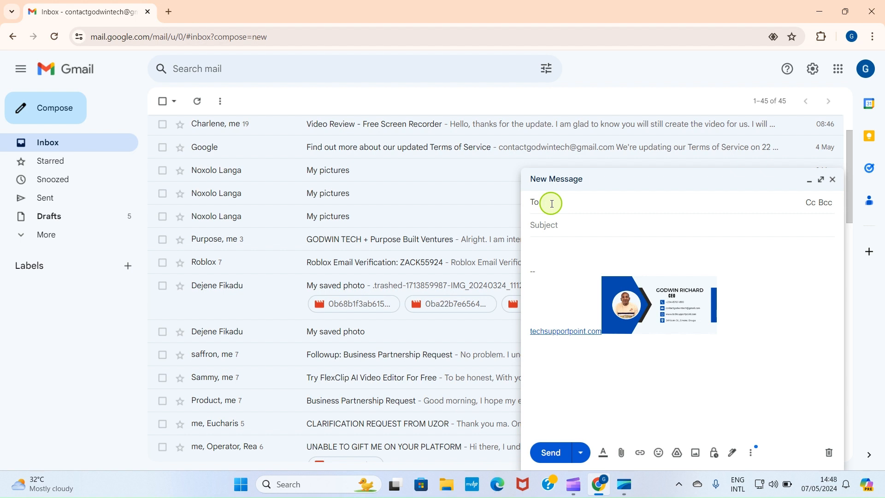
left_click(613, 229)
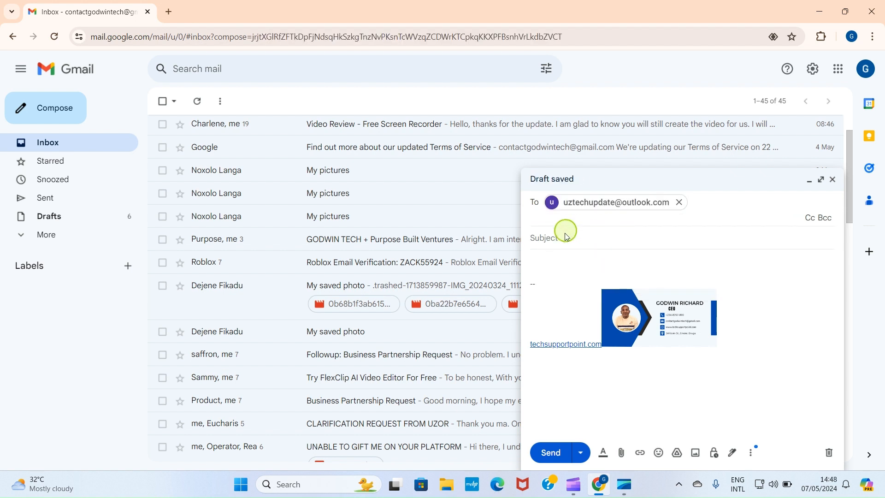
left_click(561, 243)
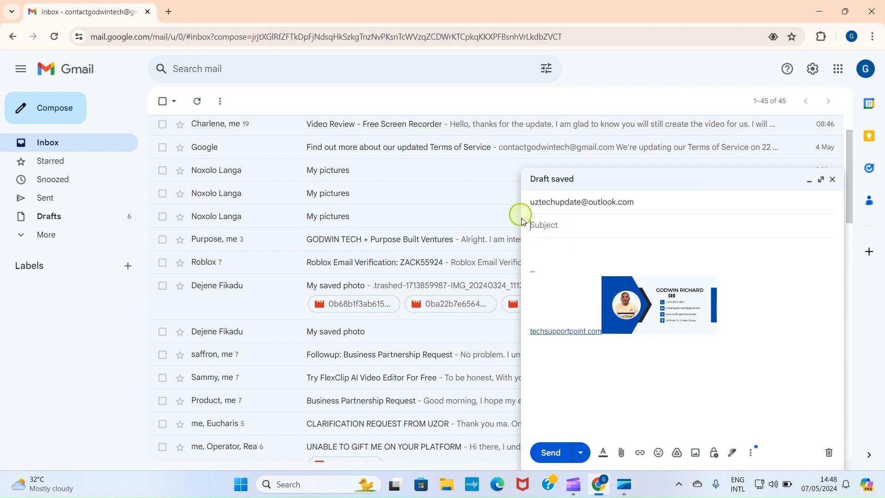
left_click(554, 225)
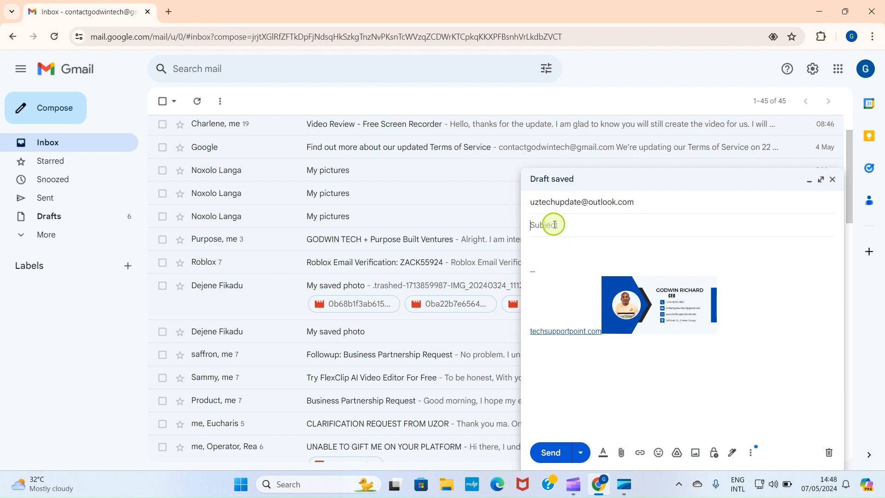
type("Upcoming Meeting")
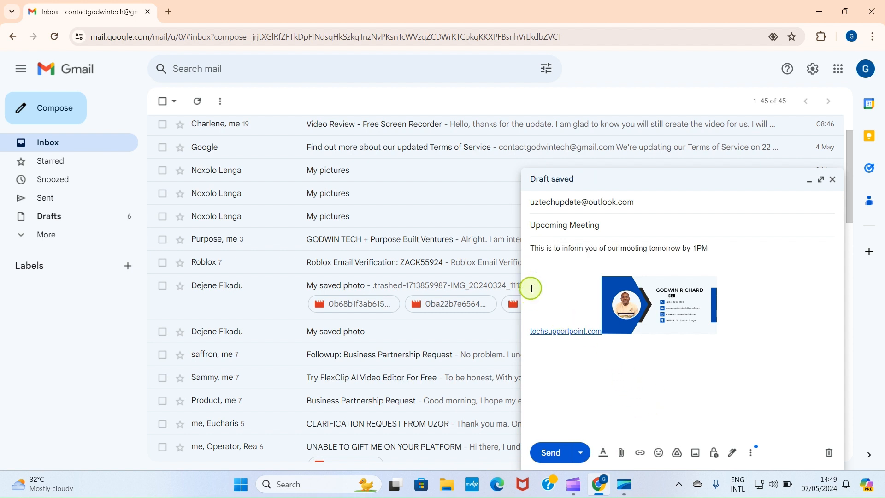
left_click(549, 452)
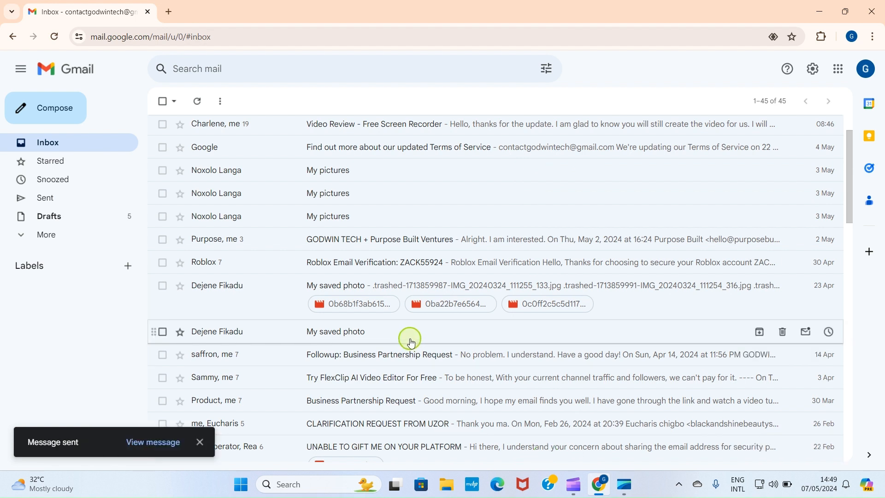
left_click(821, 5)
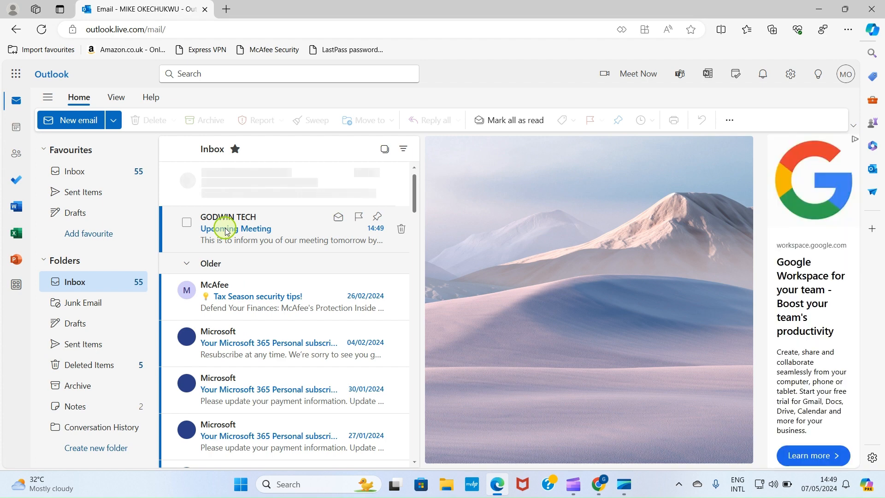
Open the received Upcoming Meeting email in Outlook and scroll down to the signature image
left_click(226, 229)
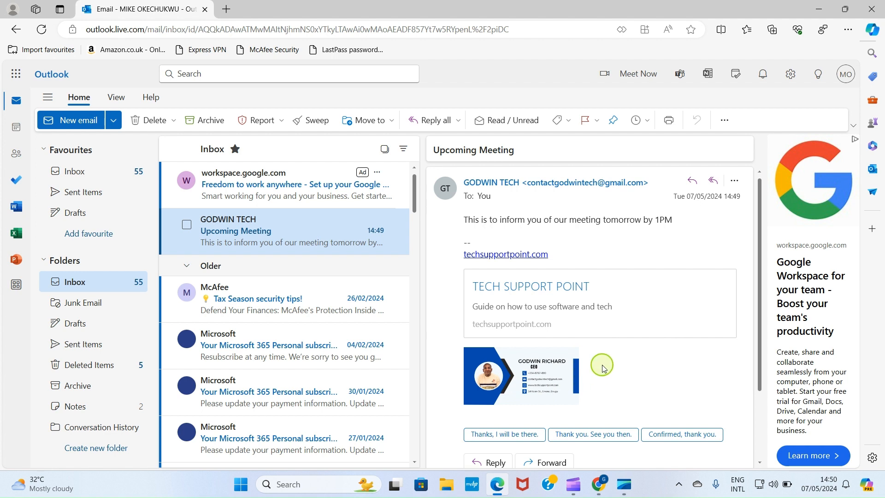
scroll(603, 367, "down", 2)
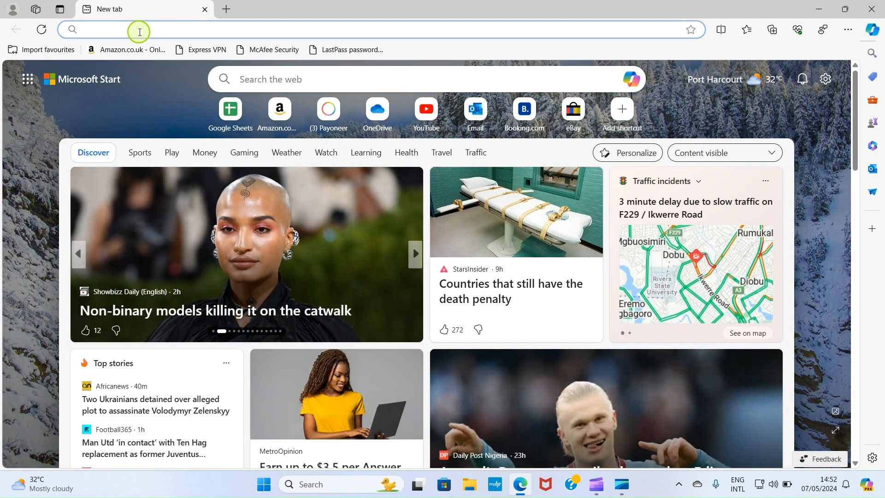
Load Outlook mail in a new Edge tab from the 'ou' address-bar suggestion
type("o")
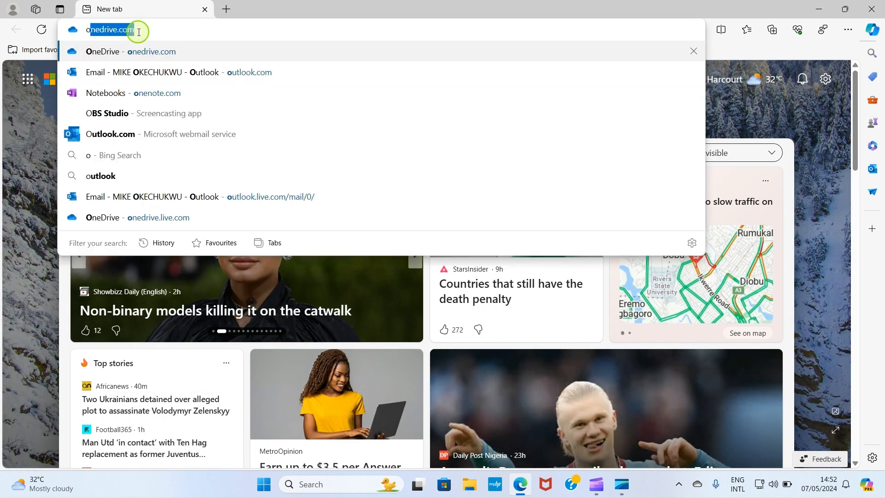
type("u")
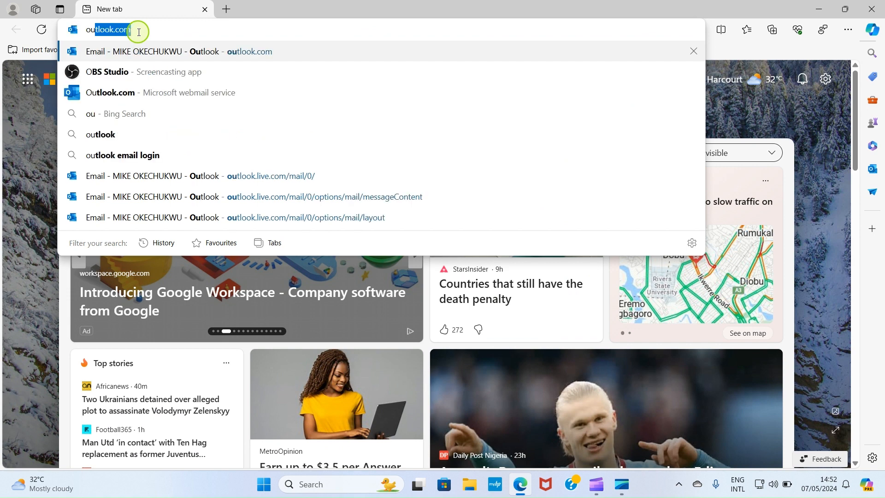
left_click(183, 51)
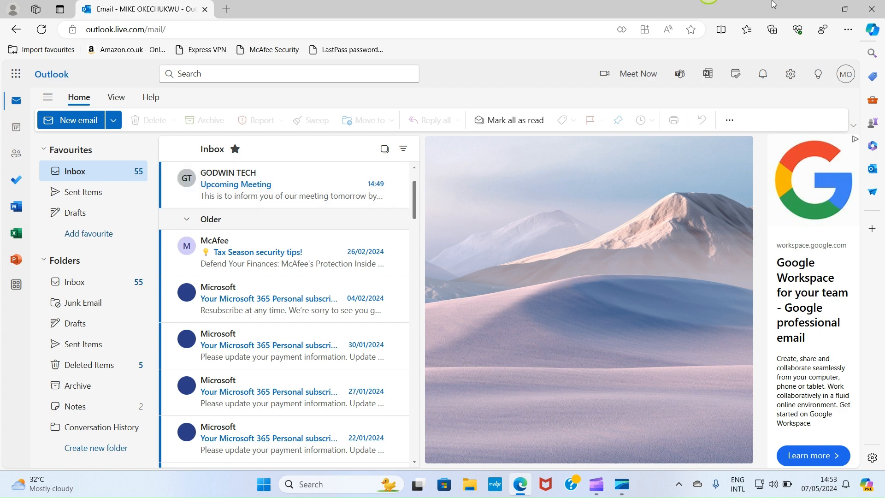
Start a new Outlook signature named 'Custom' and choose to insert an inline picture
left_click(794, 75)
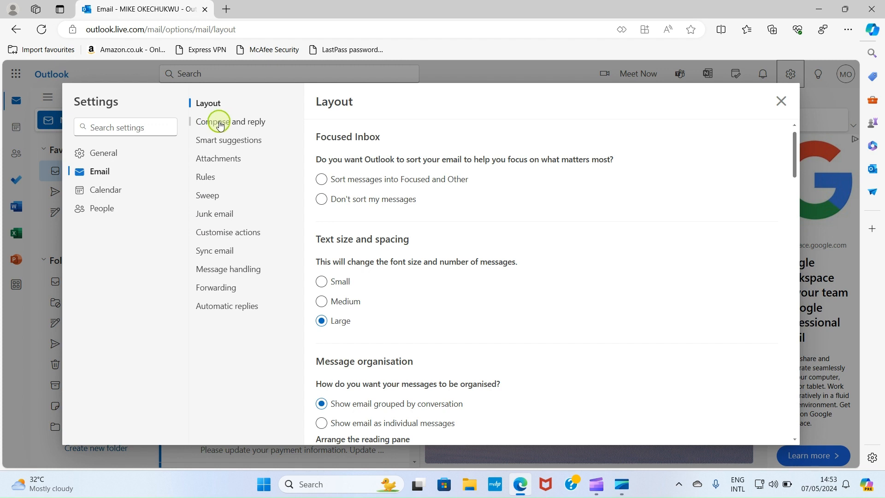
left_click(220, 125)
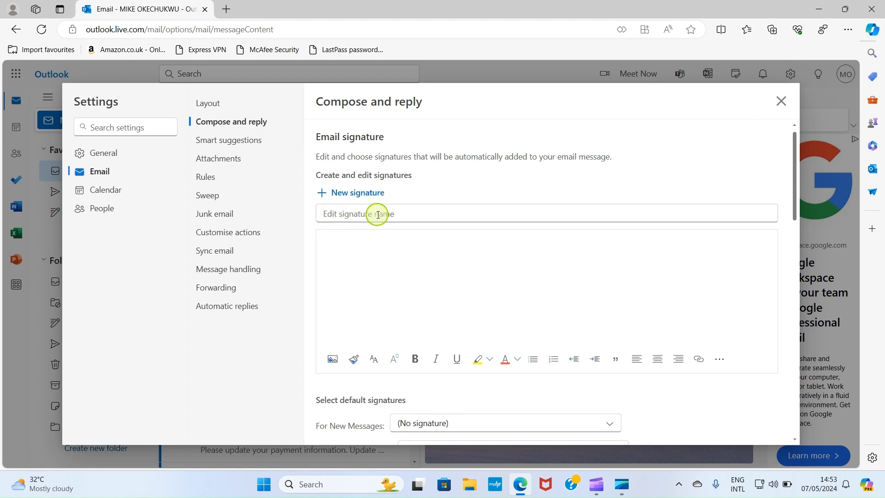
left_click(353, 214)
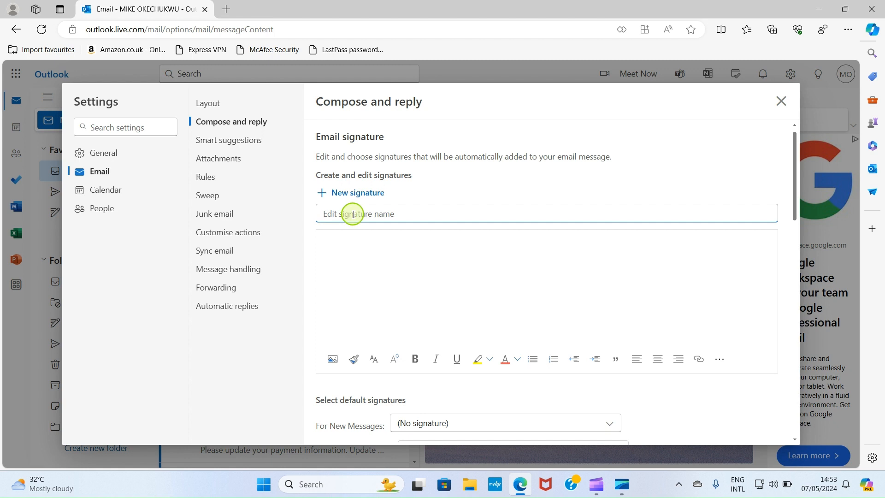
type("C")
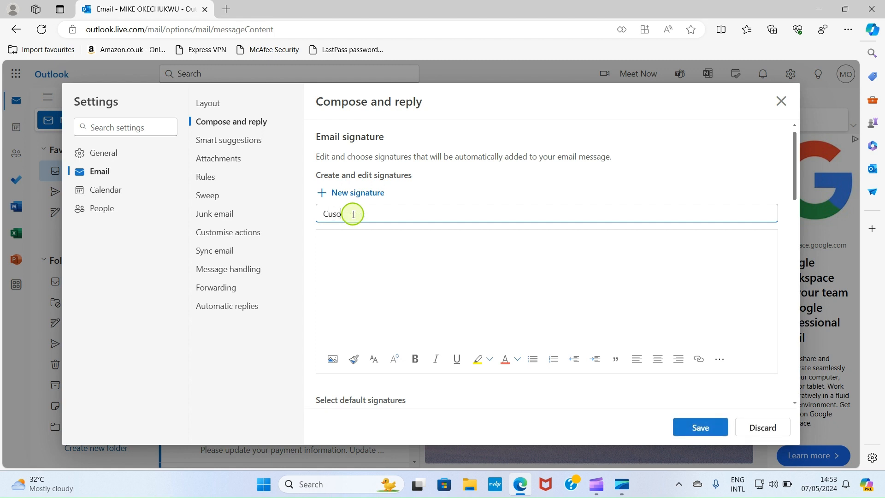
type("ustom")
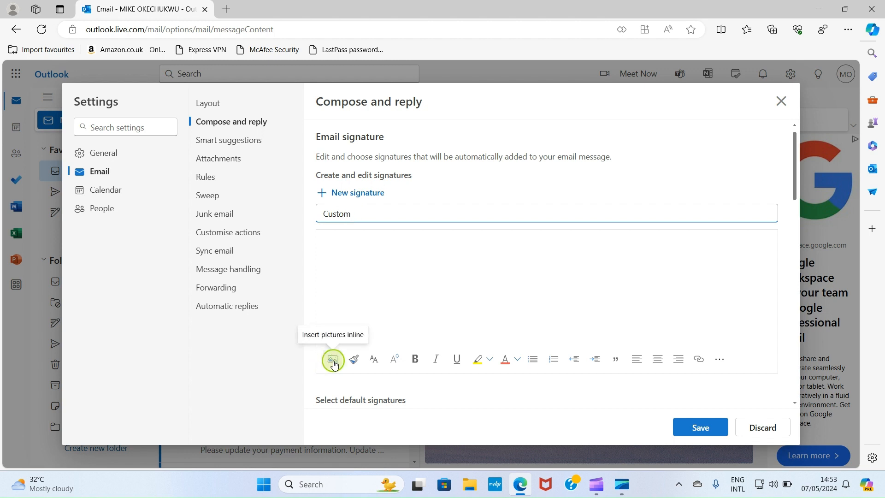
left_click(333, 361)
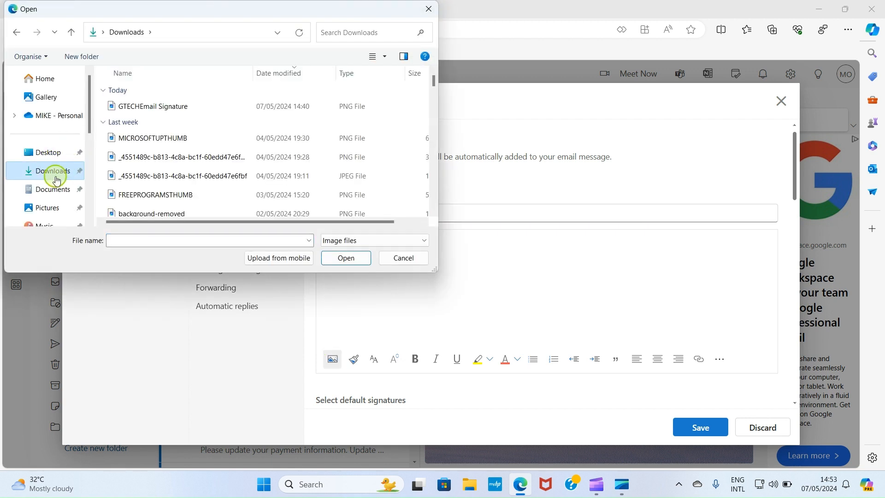
Insert the GTECHEmail Signature image from Downloads into the Custom signature and save it
left_click(162, 108)
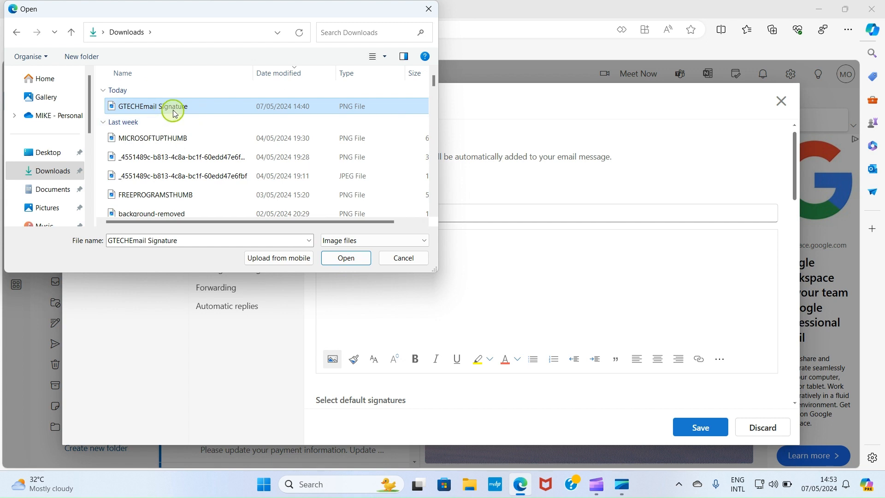
left_click(344, 267)
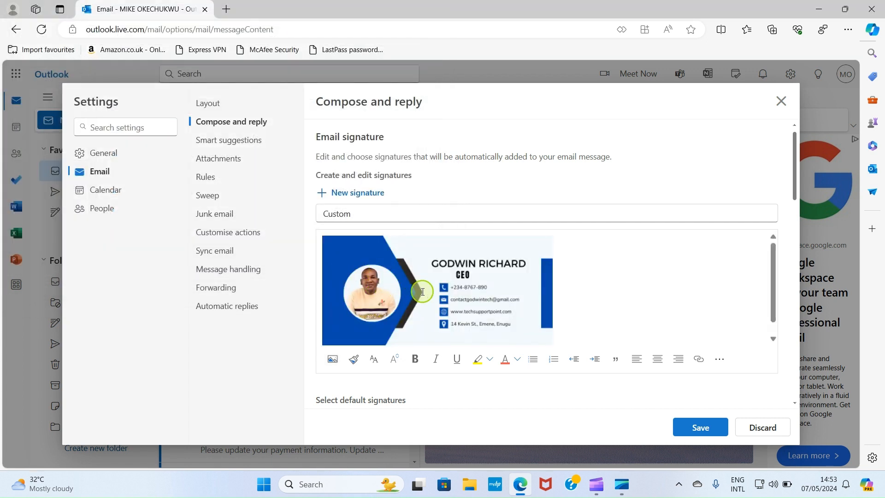
scroll(414, 290, "down", 1)
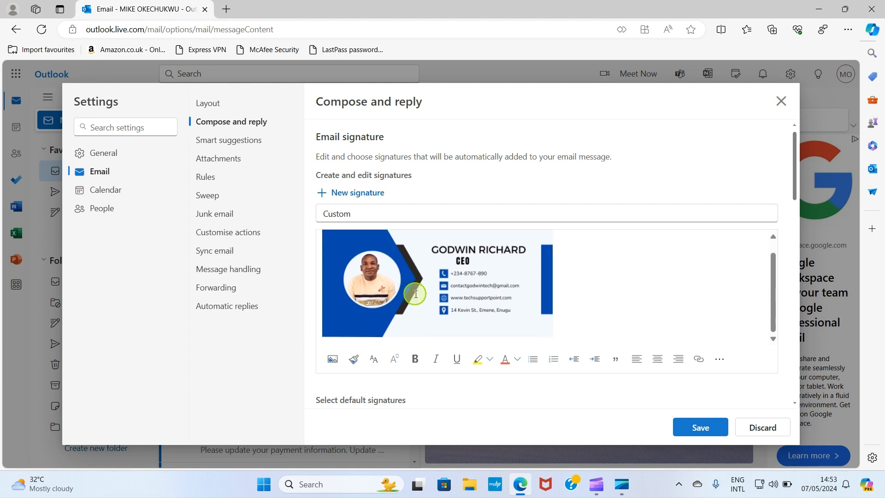
left_click(700, 428)
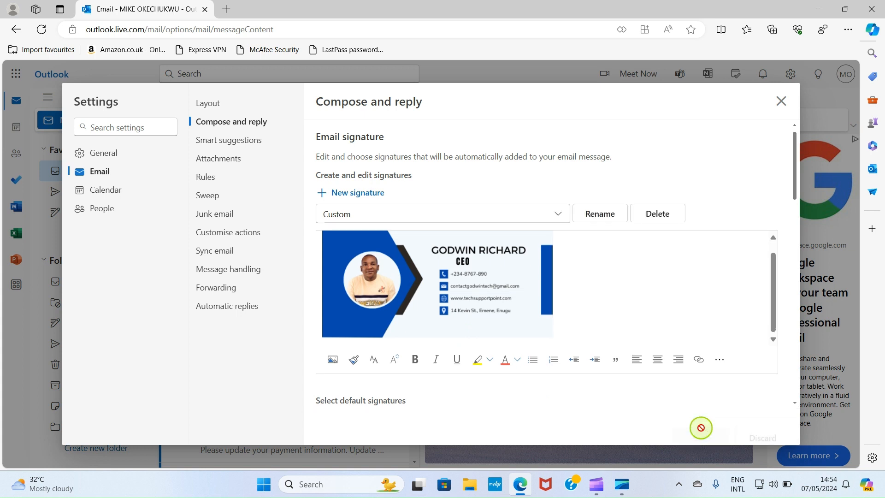
Make Custom the default signature for both new messages and replies/forwards
scroll(573, 393, "down", 4)
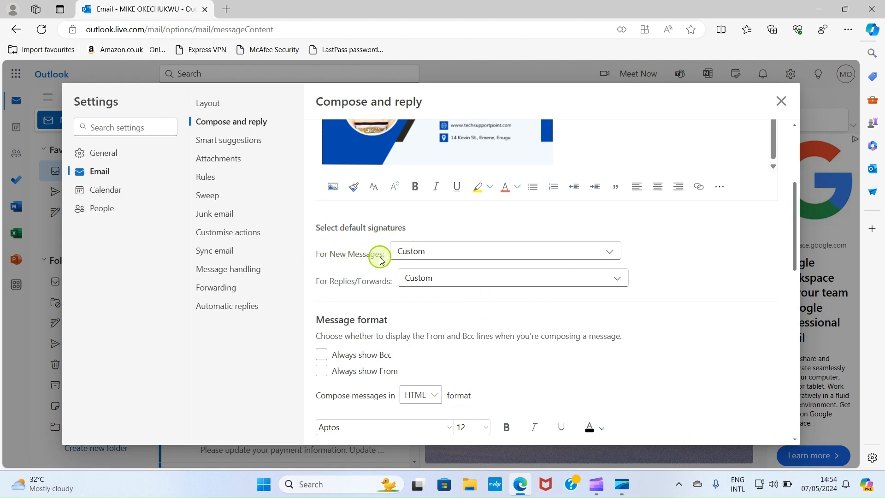
left_click(495, 254)
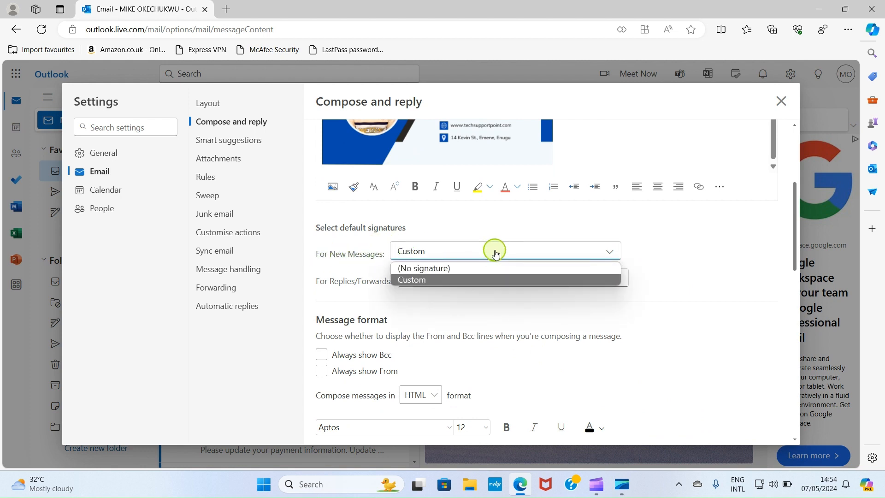
left_click(433, 269)
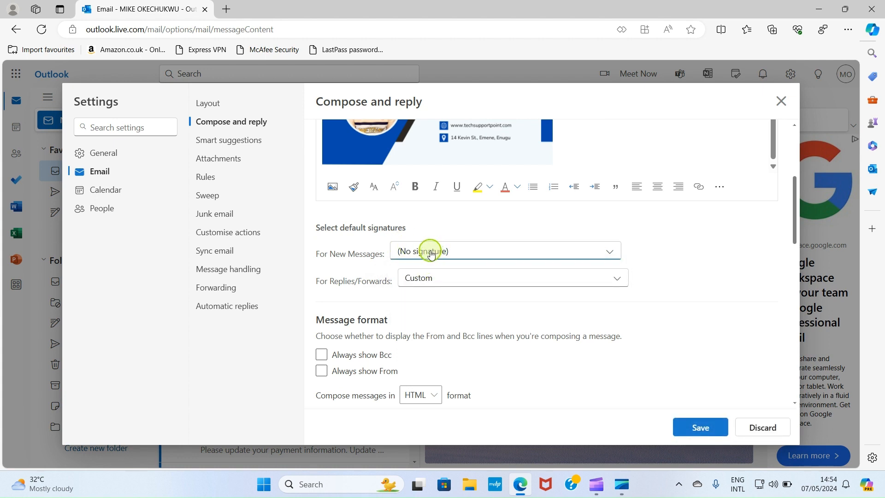
left_click(431, 252)
left_click(425, 281)
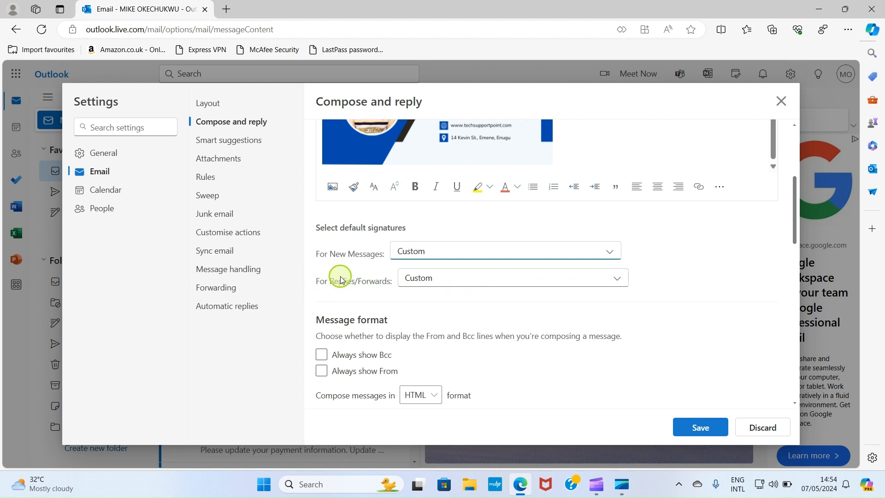
left_click(472, 280)
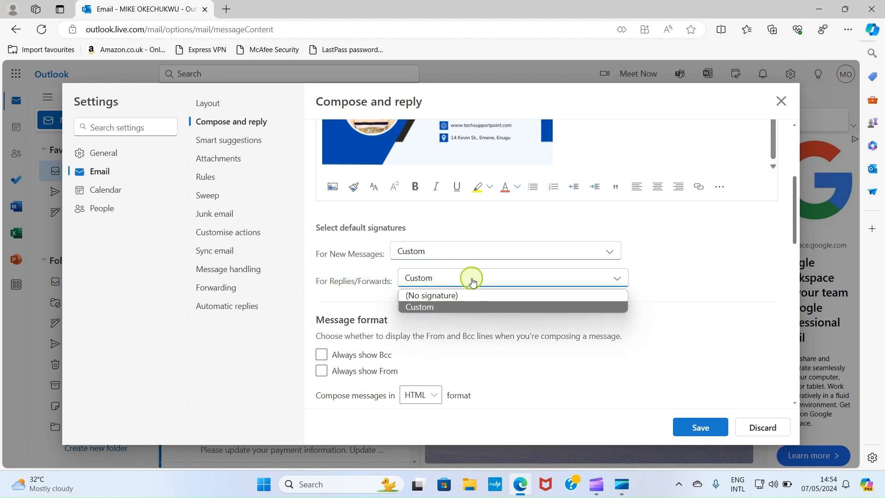
left_click(429, 307)
scroll(498, 312, "up", 3)
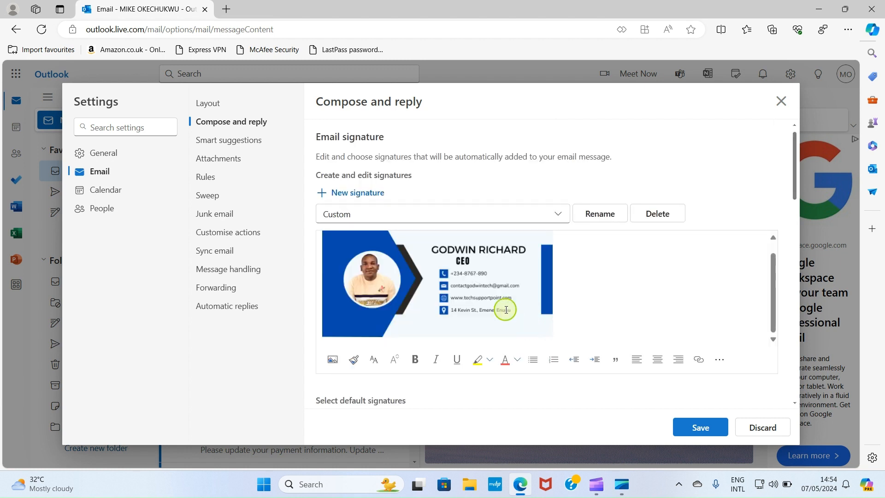
Cancel the image link, save the Custom signature settings, and close Settings
left_click(420, 279)
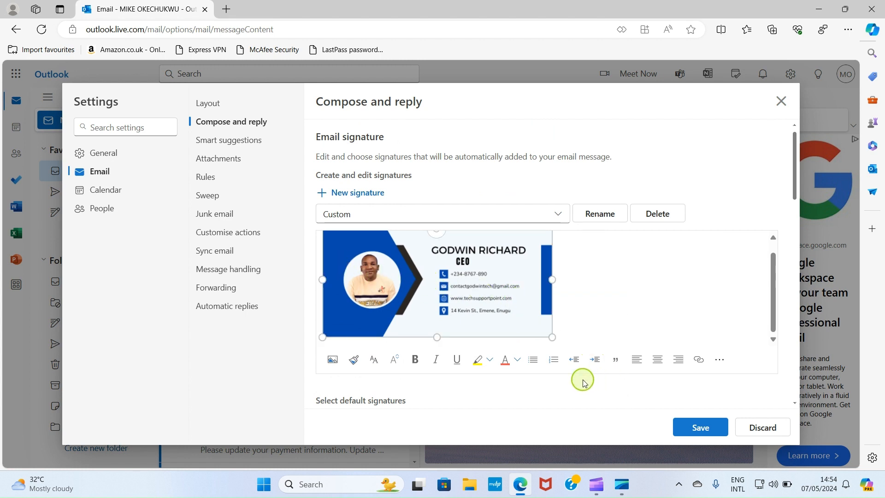
left_click(698, 359)
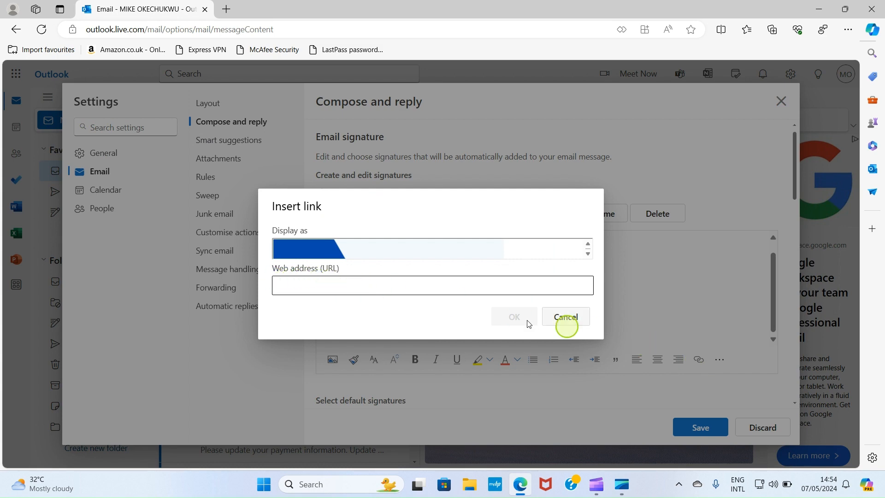
left_click(571, 318)
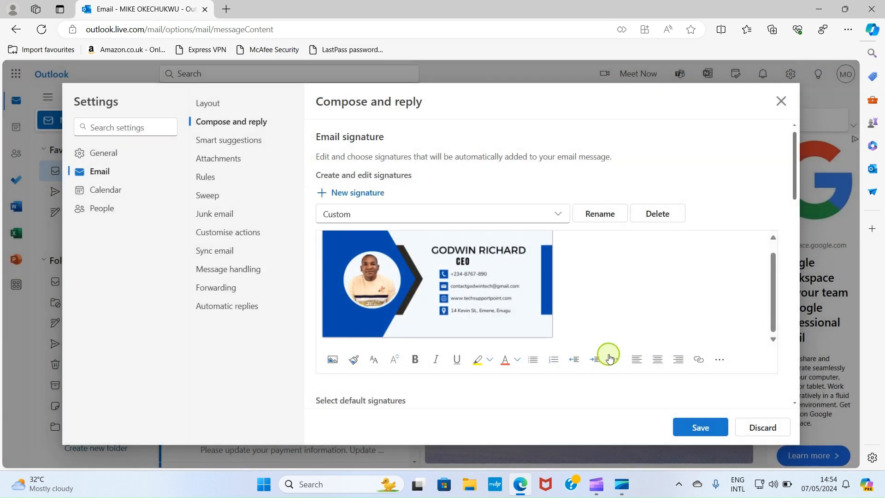
scroll(600, 355, "down", 7)
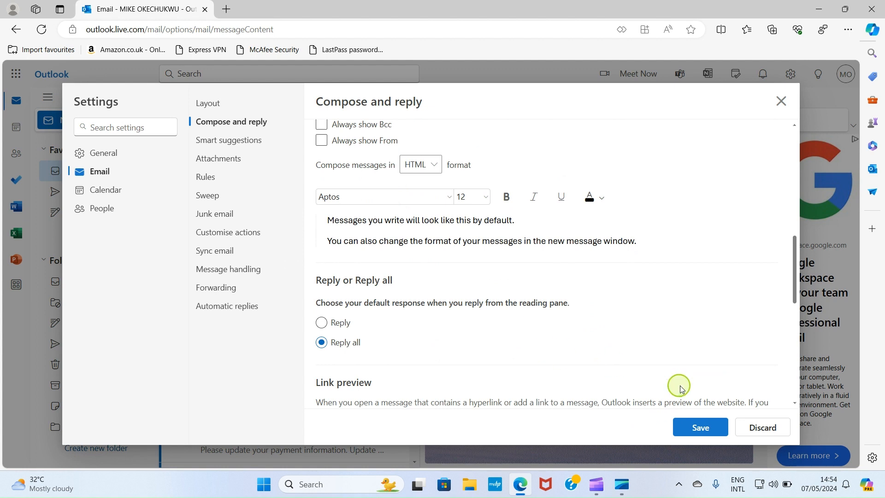
left_click(700, 428)
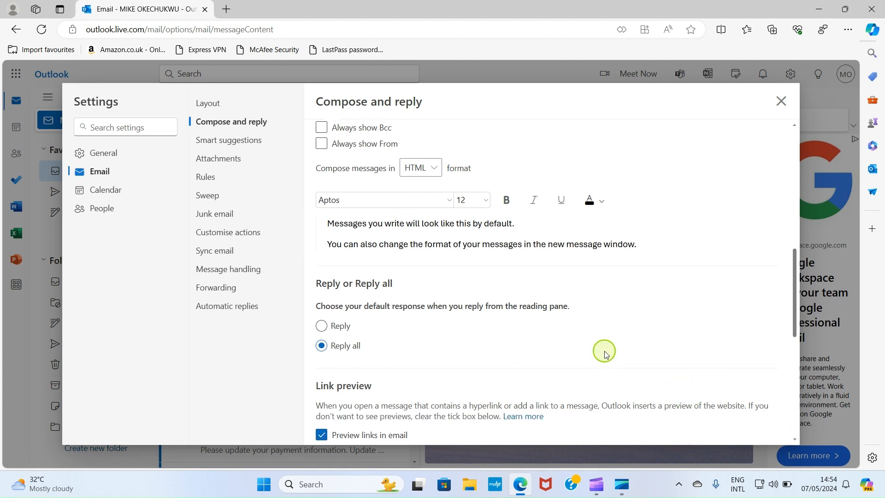
scroll(605, 354, "up", 6)
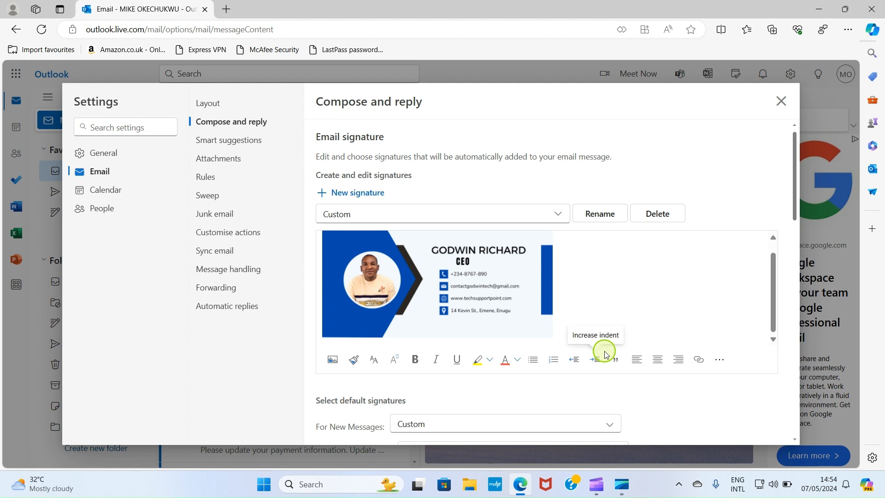
left_click(782, 102)
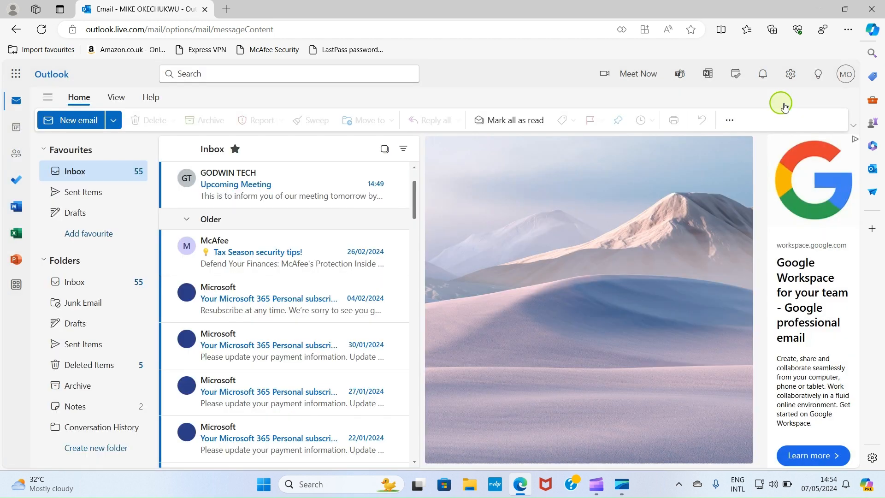
Start a new Outlook email addressed to the Gmail test account
left_click(65, 121)
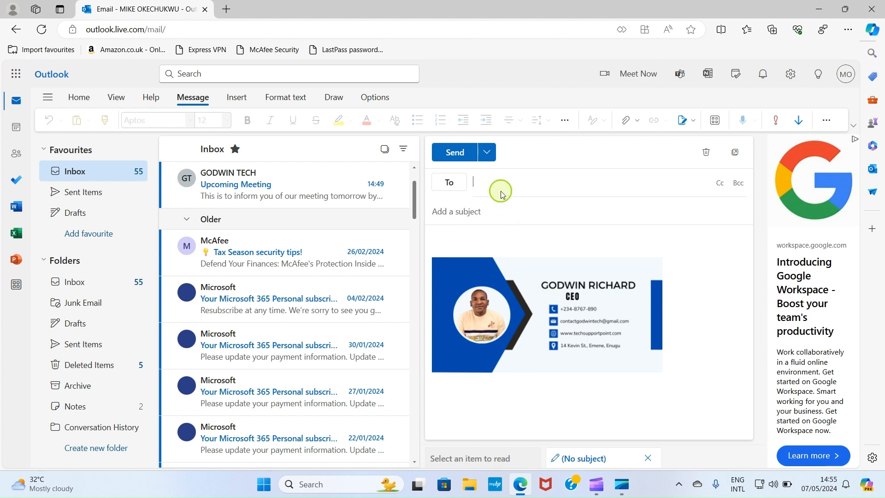
key("ctrl+v")
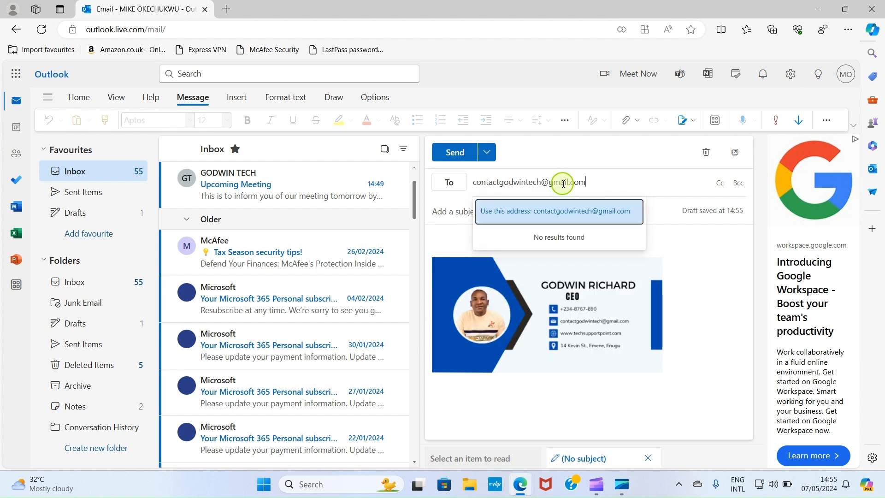
left_click(515, 213)
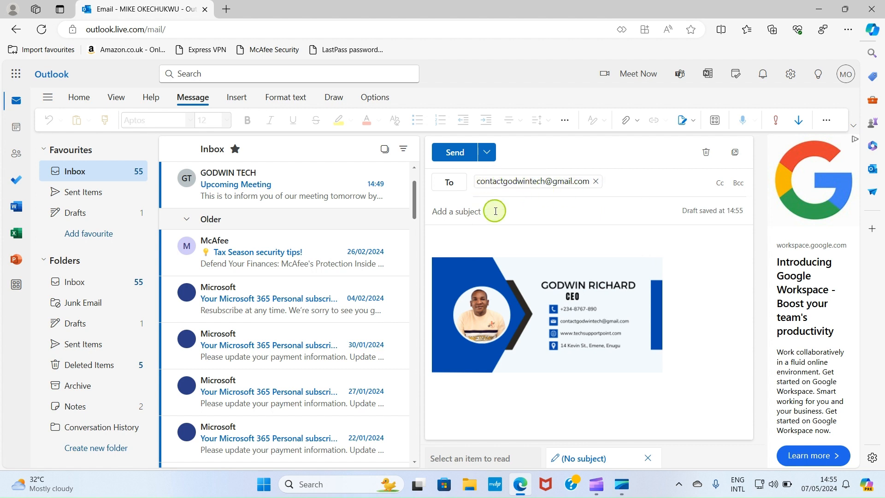
left_click(525, 181)
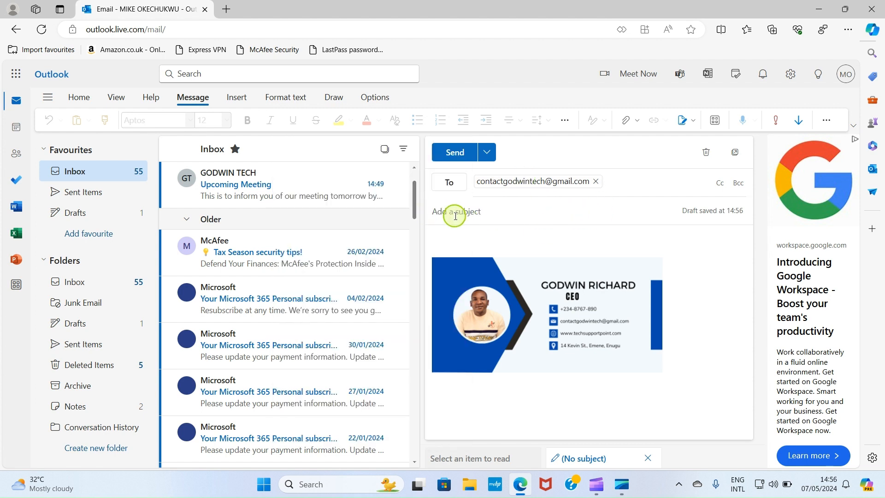
Add subject 'Business Deal' and the Monday business-deal reminder as the body, then send it
left_click(456, 216)
type("Business Deal")
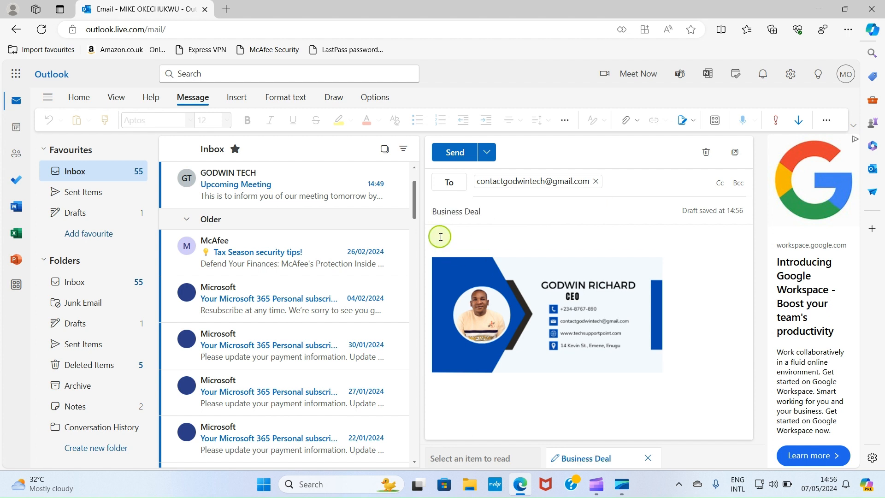
left_click(440, 237)
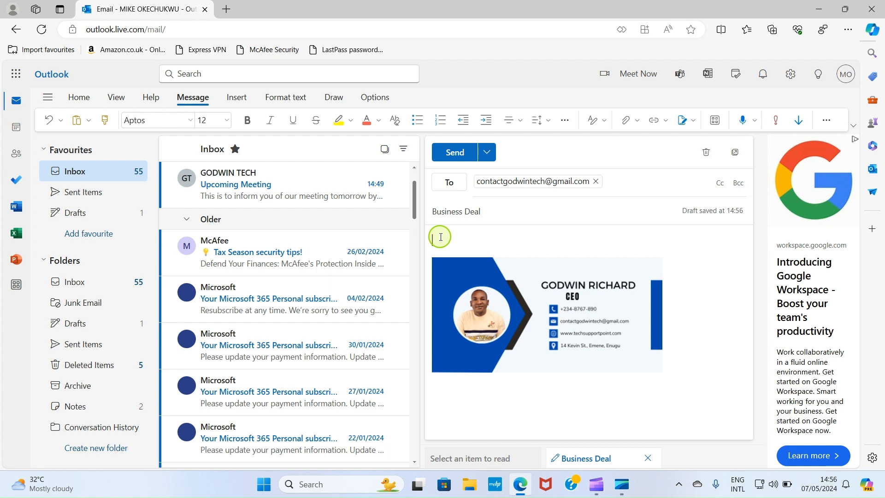
type("This is a reminder to our business deal next week on Monday.")
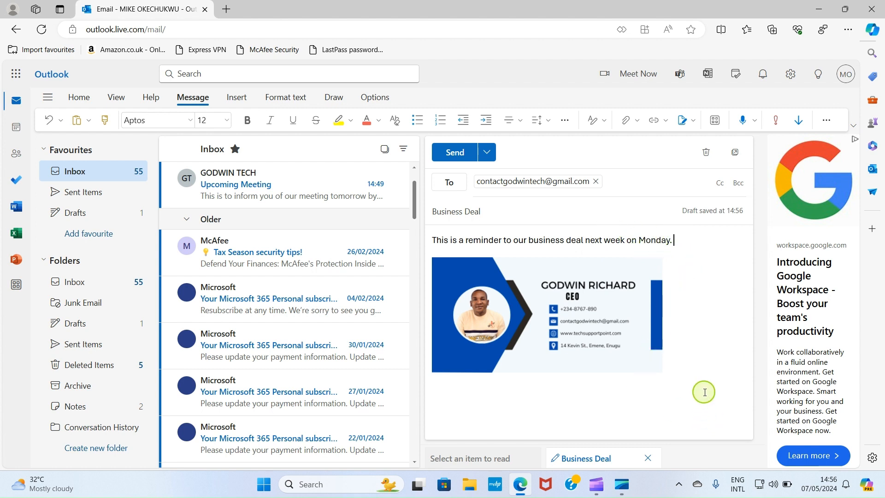
left_click(452, 153)
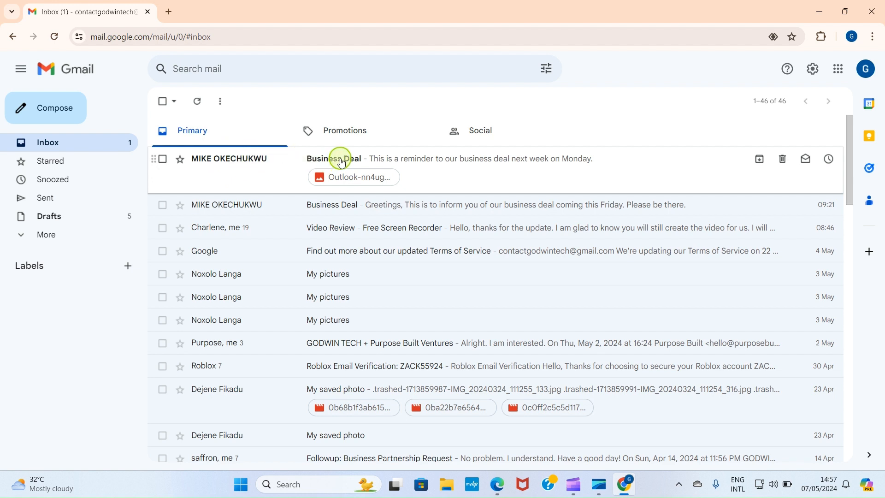
Open the received Business Deal email to check its signature image, then return to the inbox
left_click(221, 166)
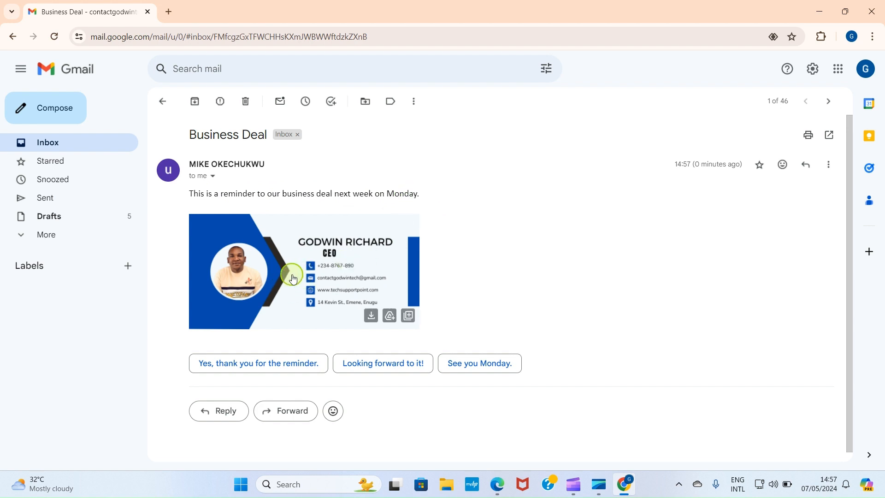
left_click(7, 37)
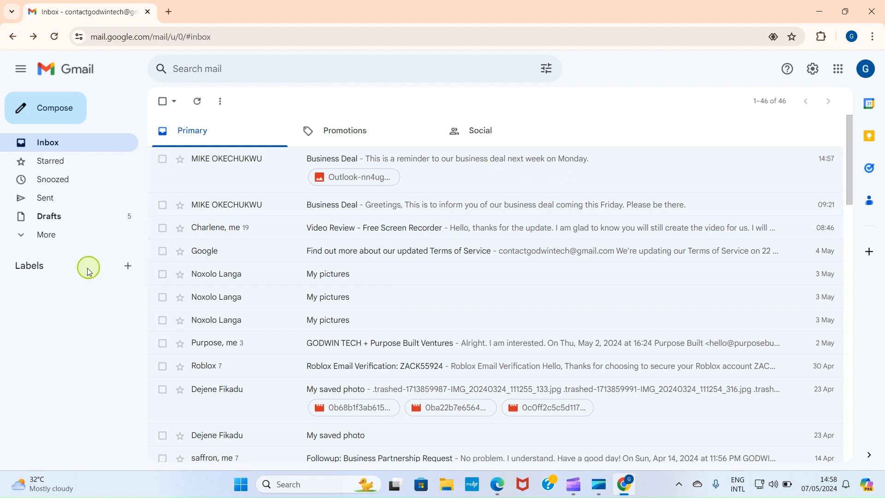
Open the older Business Deal email in the Spam folder and report it as not spam
left_click(33, 236)
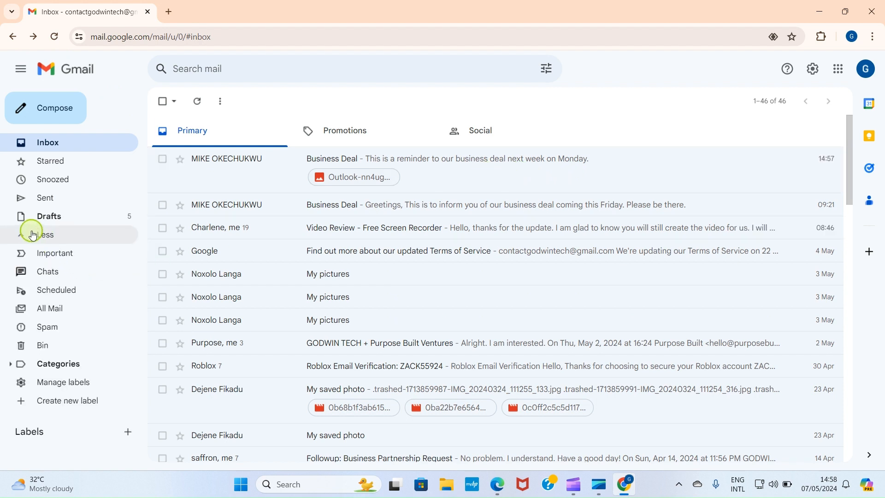
left_click(46, 328)
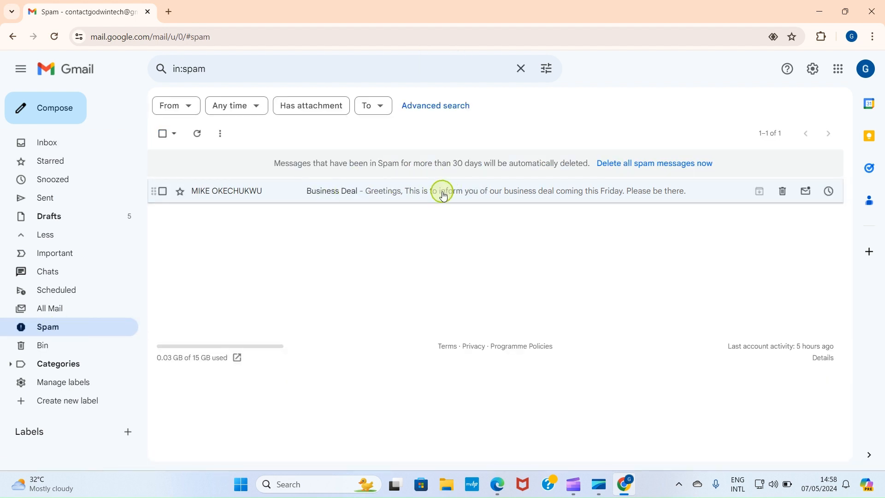
left_click(341, 191)
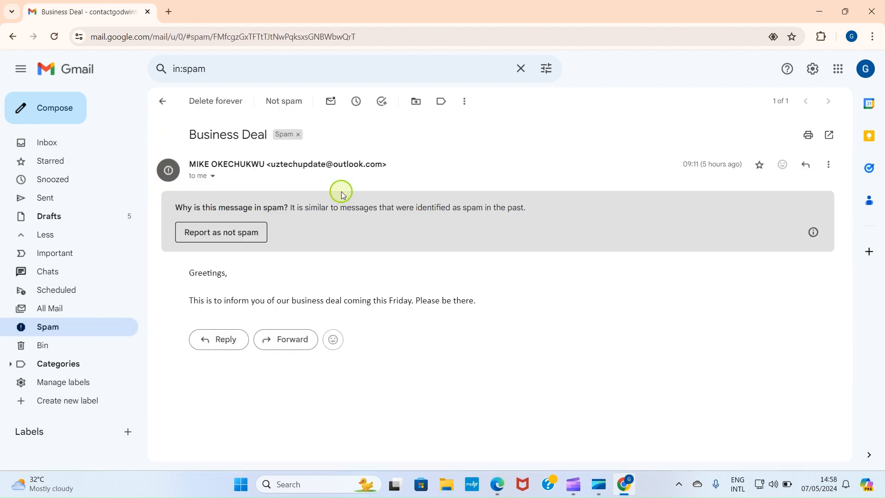
left_click(223, 234)
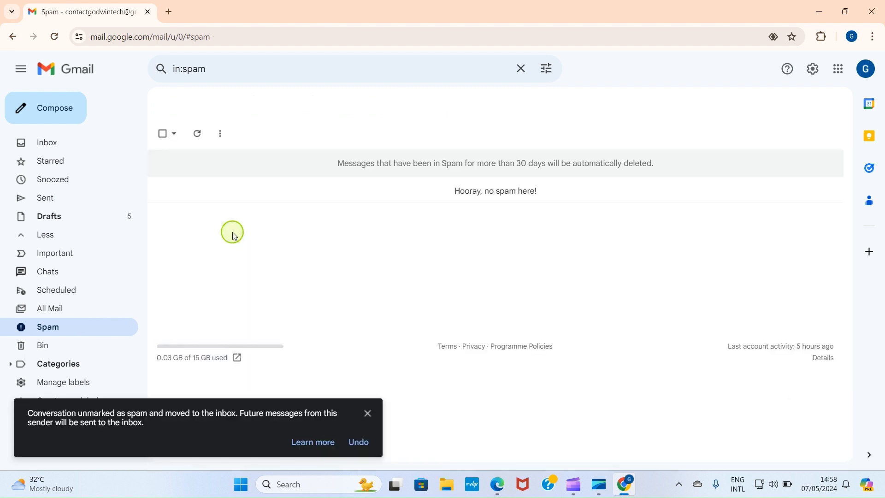